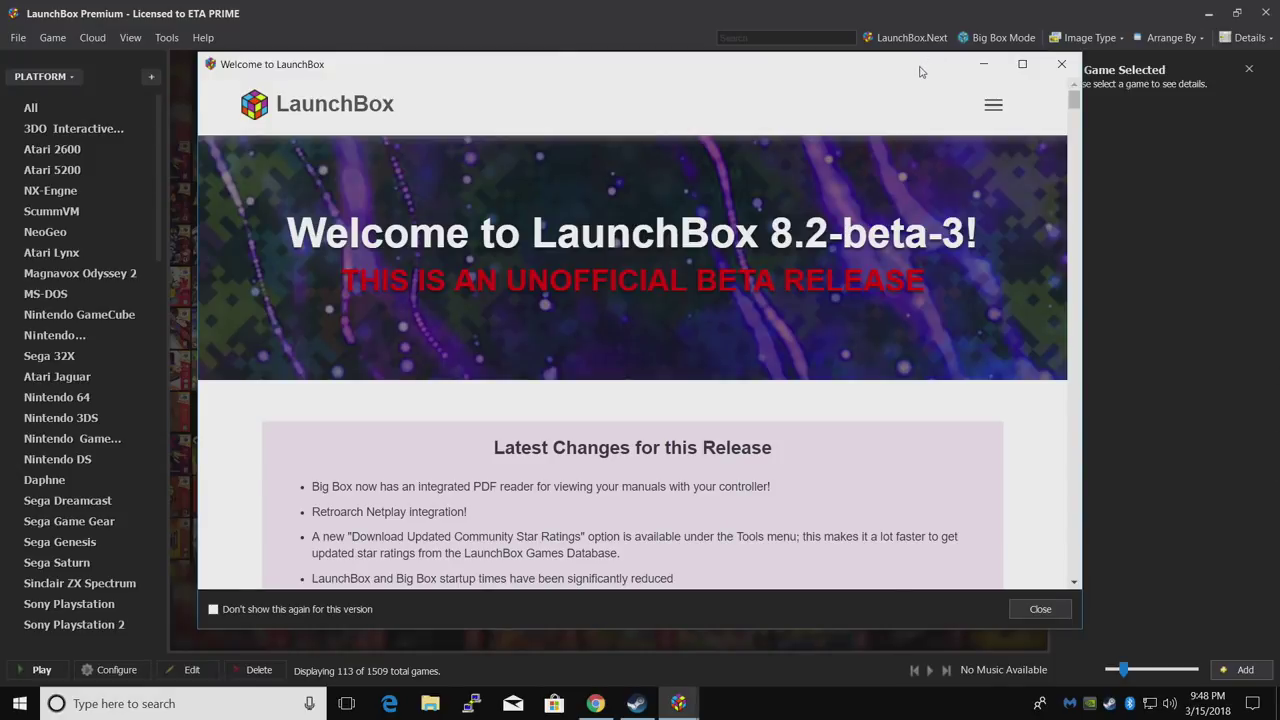
# Step: Dismiss the welcome window and enable Update to Beta Releases in Options > Updates
pyautogui.click(1061, 64)
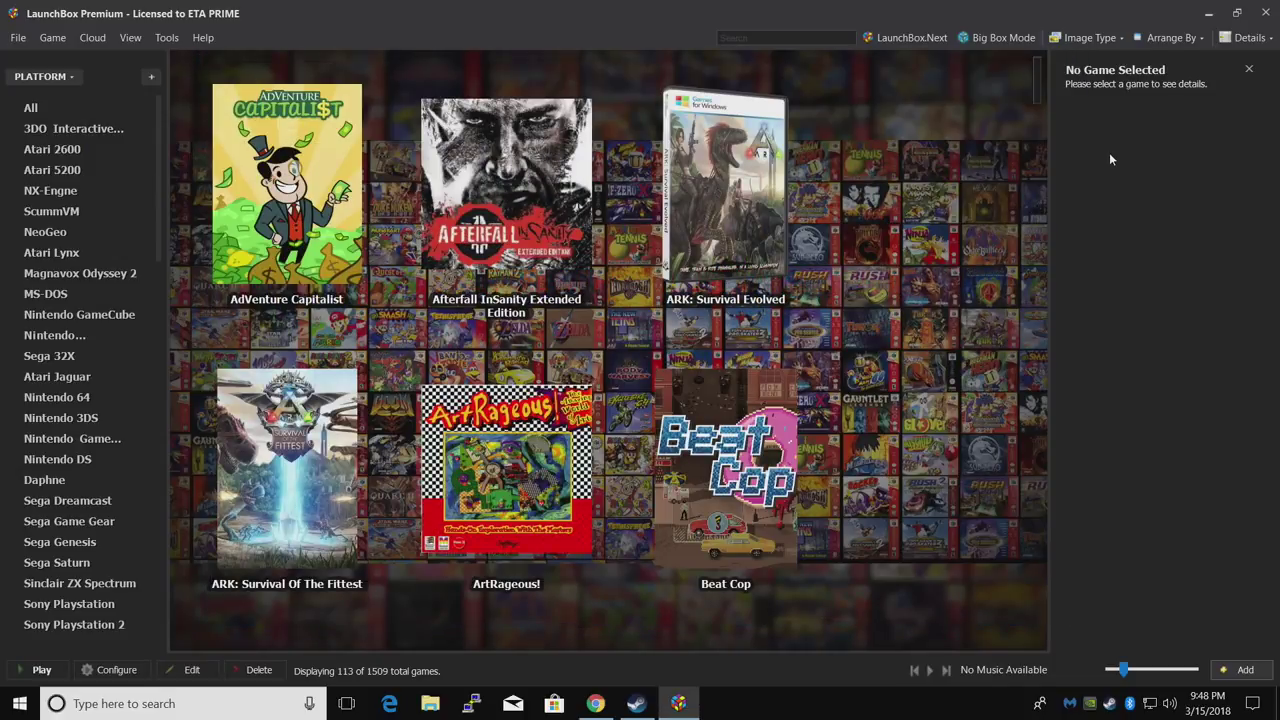
pyautogui.click(167, 37)
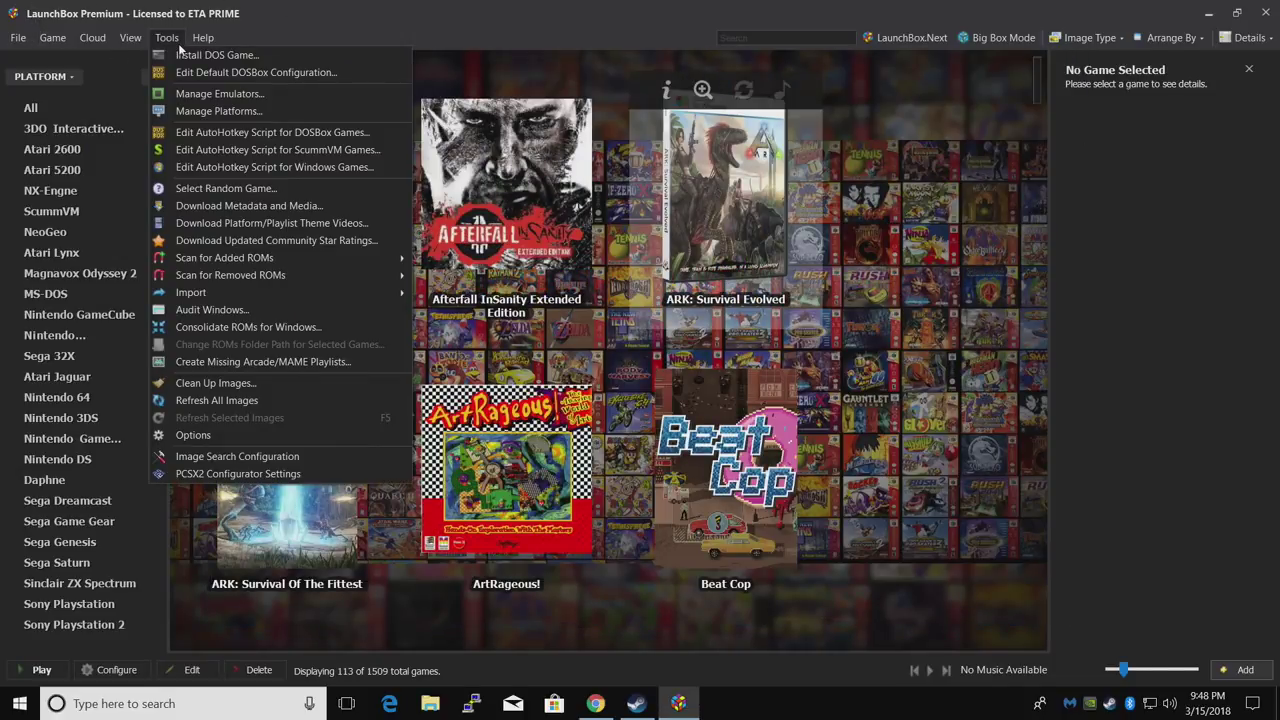
pyautogui.click(210, 435)
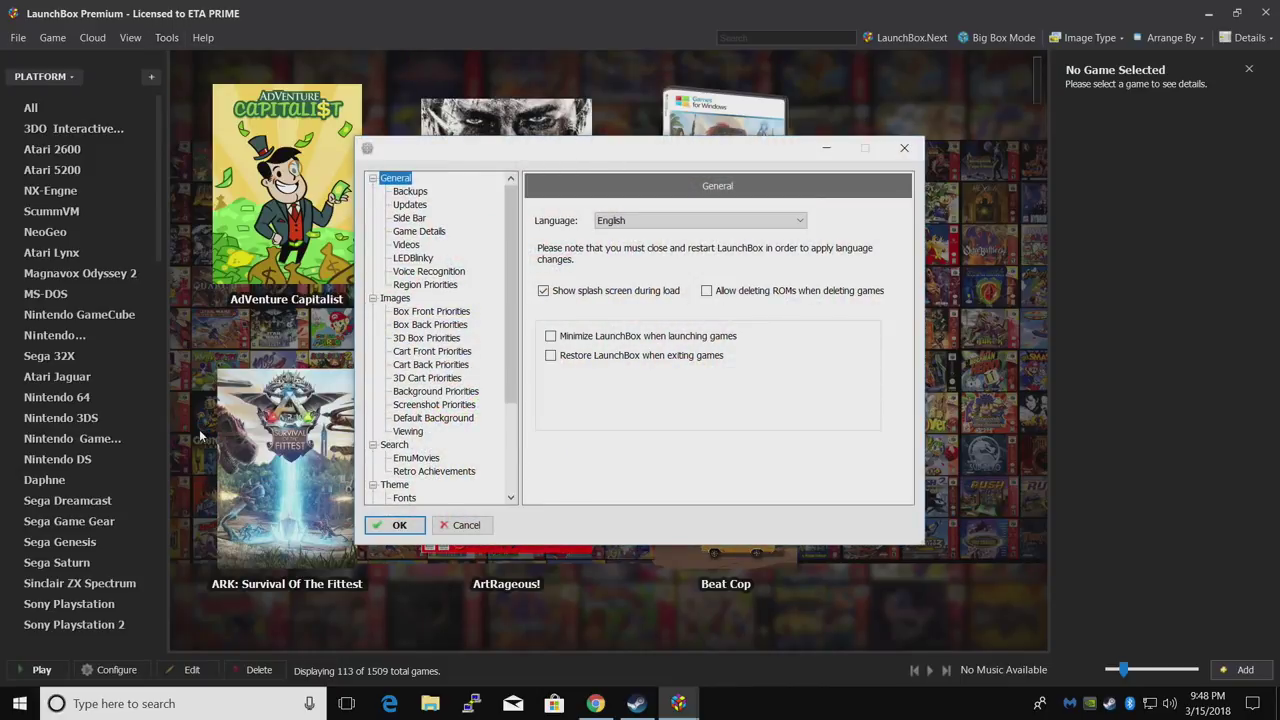
pyautogui.click(418, 206)
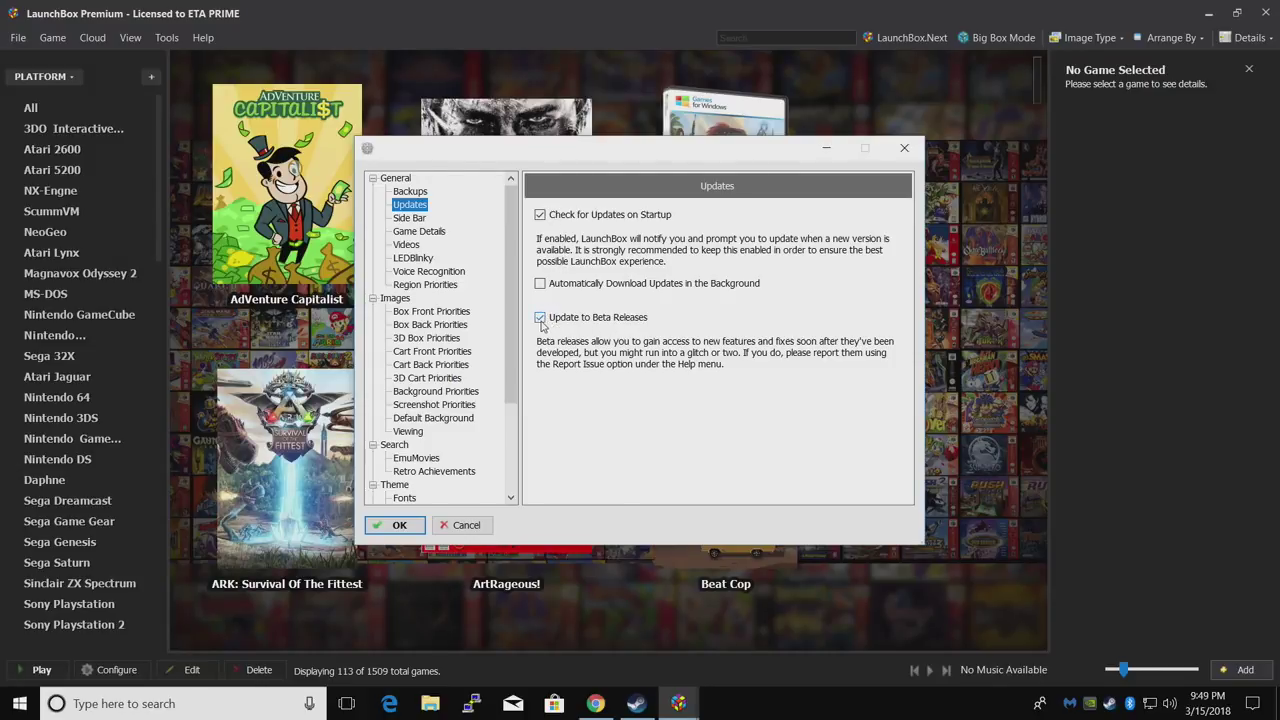
pyautogui.click(382, 524)
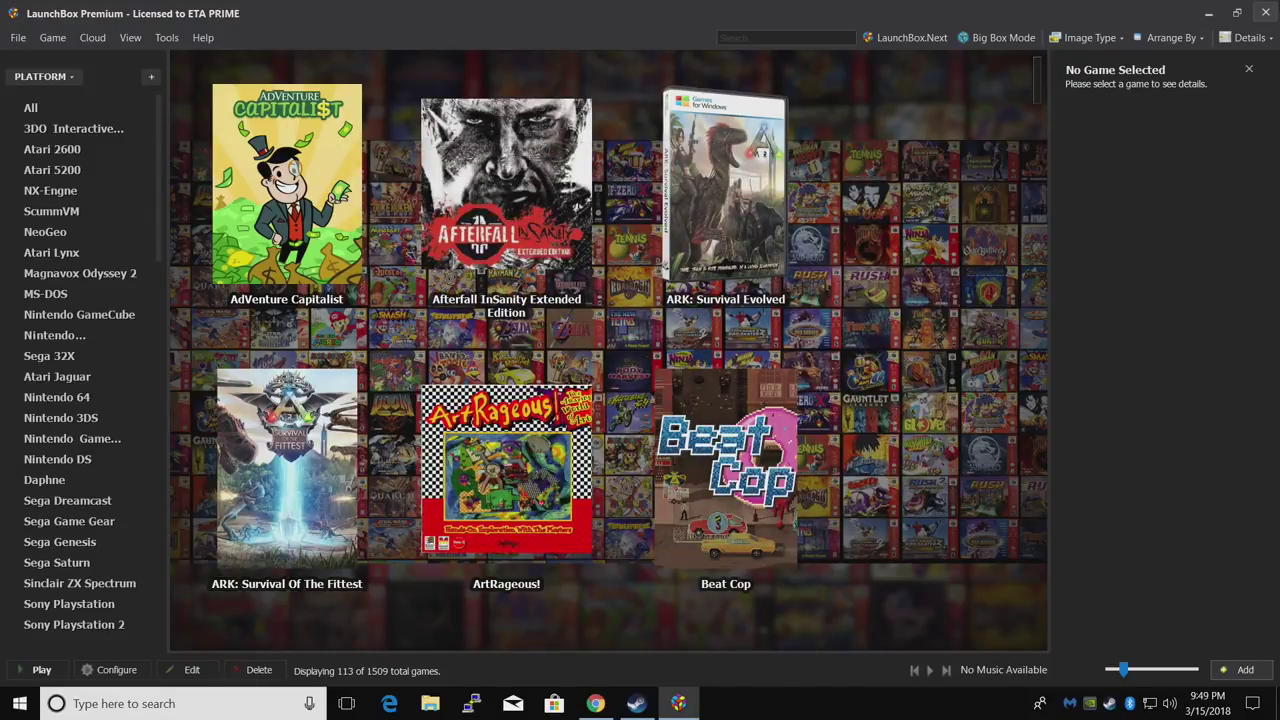
# Step: Relaunch LaunchBox from its desktop shortcut and close the 8.2-beta-3 welcome window
pyautogui.click(1267, 13)
pyautogui.doubleClick(94, 28)
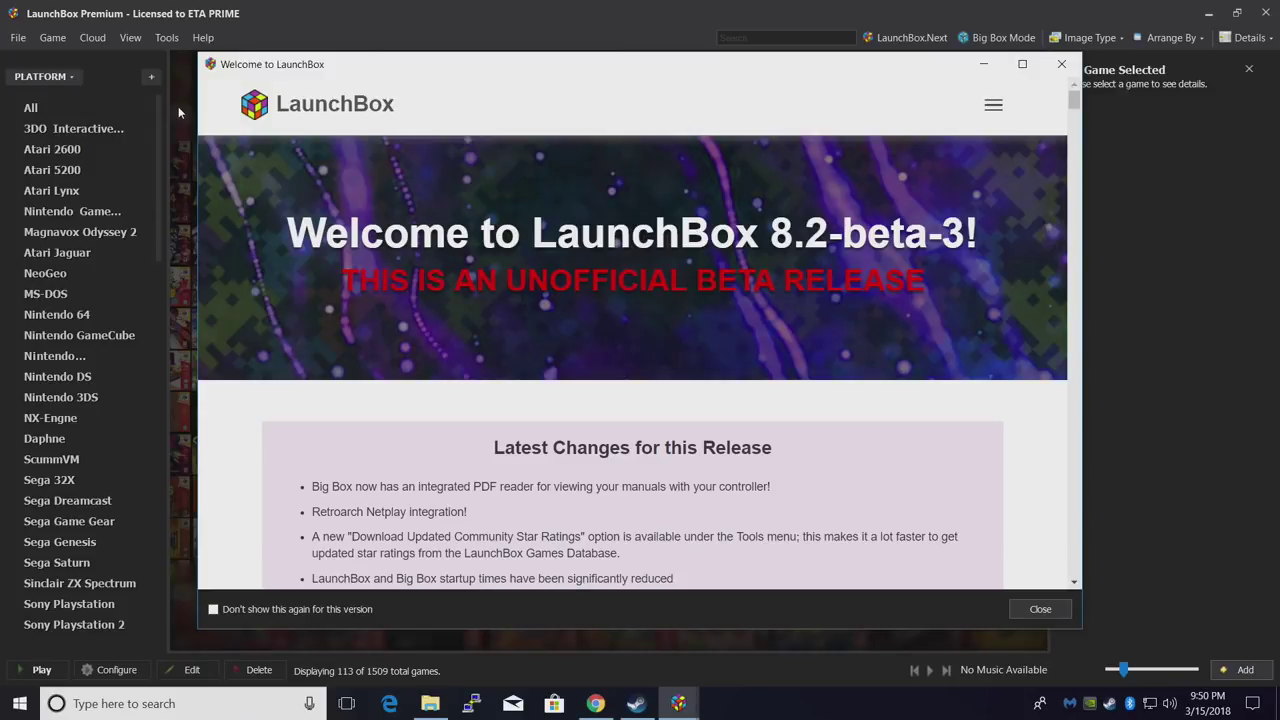
pyautogui.click(1025, 614)
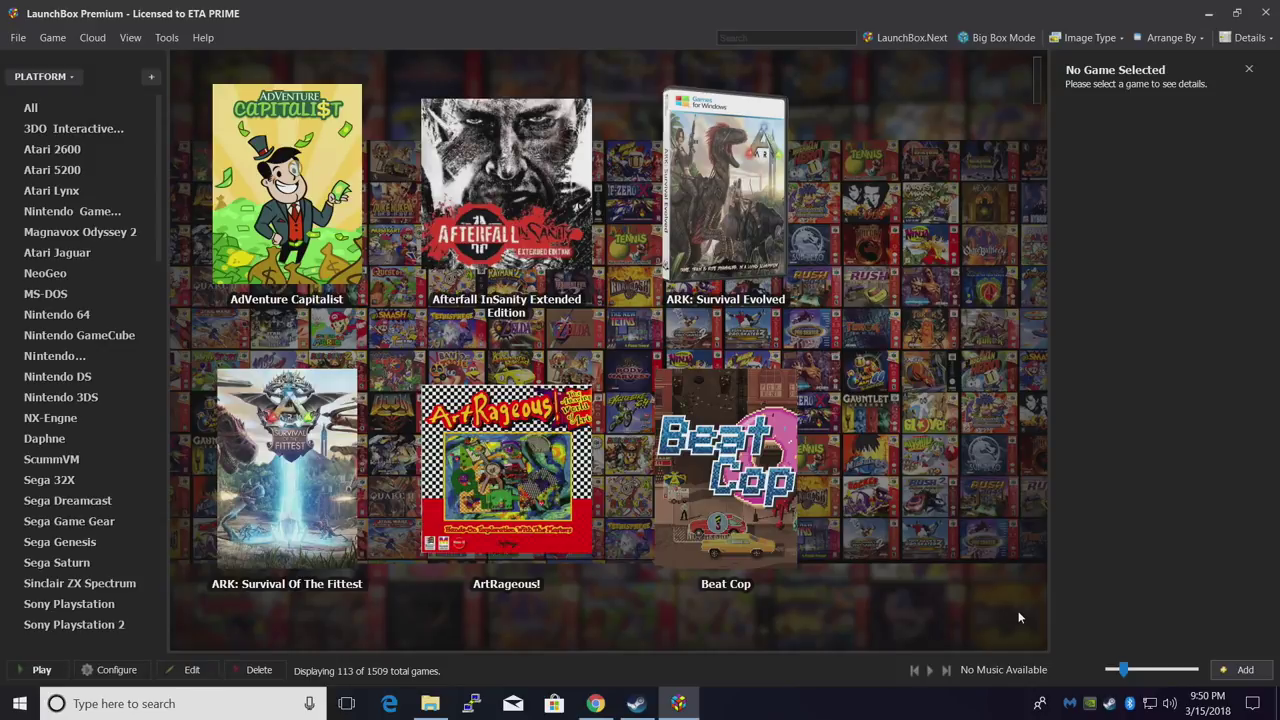
# Step: Switch to LaunchBox.Next from the toolbar and confirm Yes to try it
pyautogui.click(910, 38)
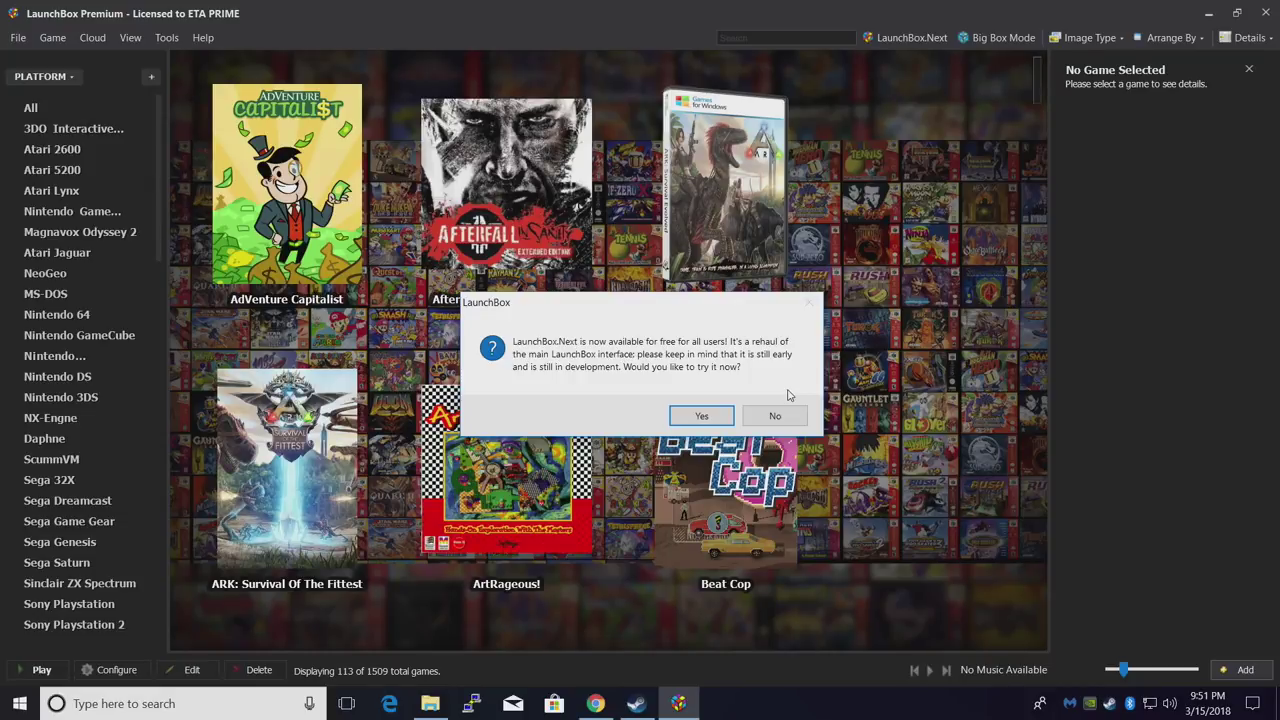
pyautogui.click(714, 415)
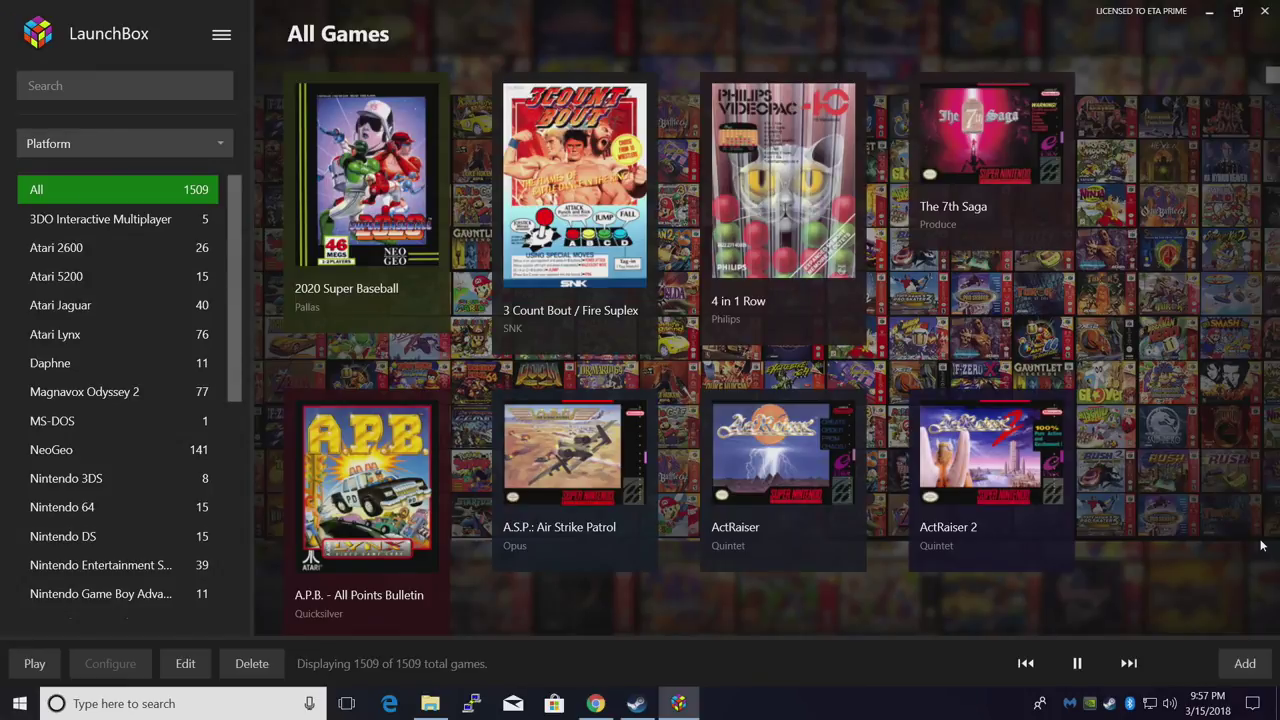
# Step: Browse the 3DO, Atari 2600, 5200, Jaguar, Lynx, Daphne and Odyssey 2 game lists
pyautogui.click(148, 225)
pyautogui.click(78, 258)
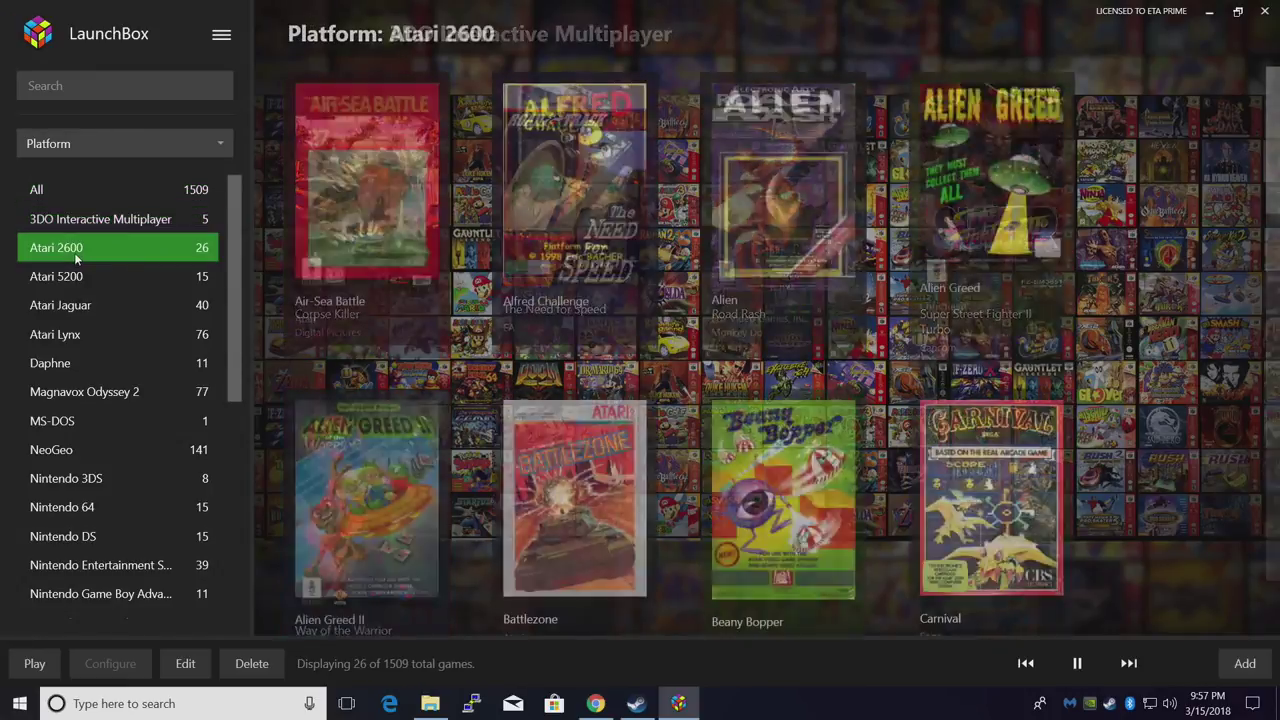
pyautogui.click(78, 274)
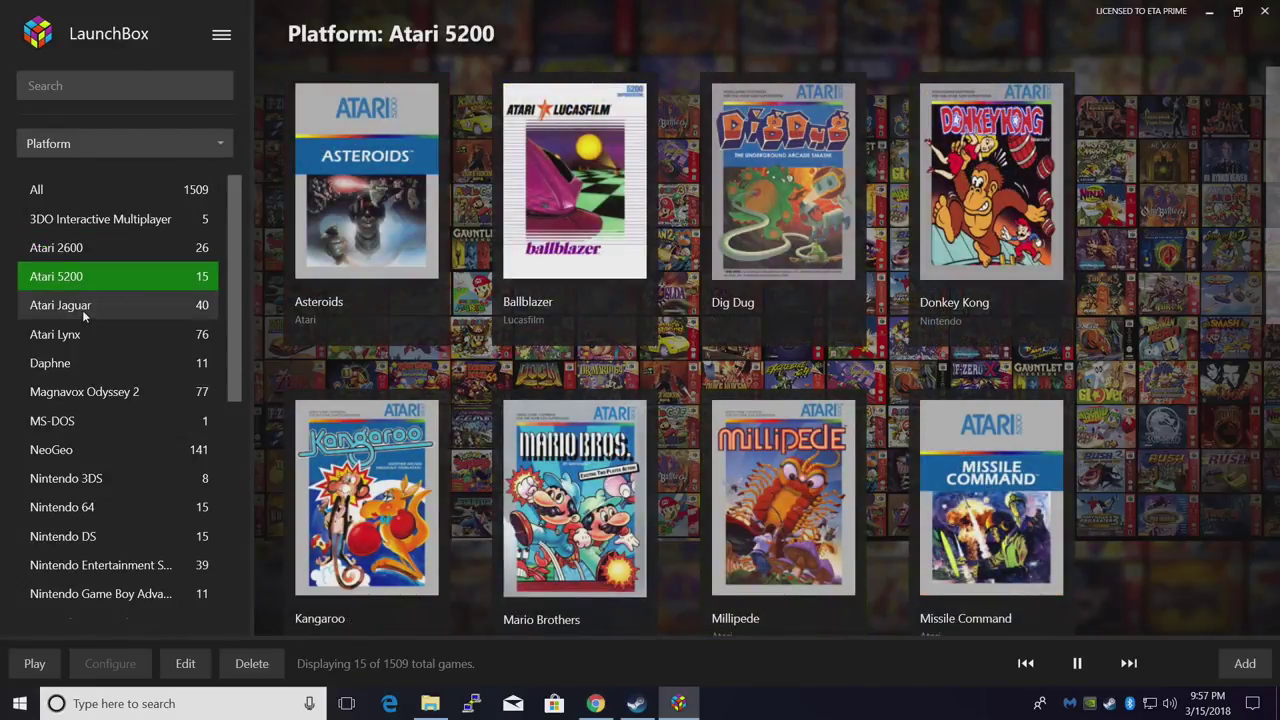
pyautogui.click(82, 310)
pyautogui.click(80, 334)
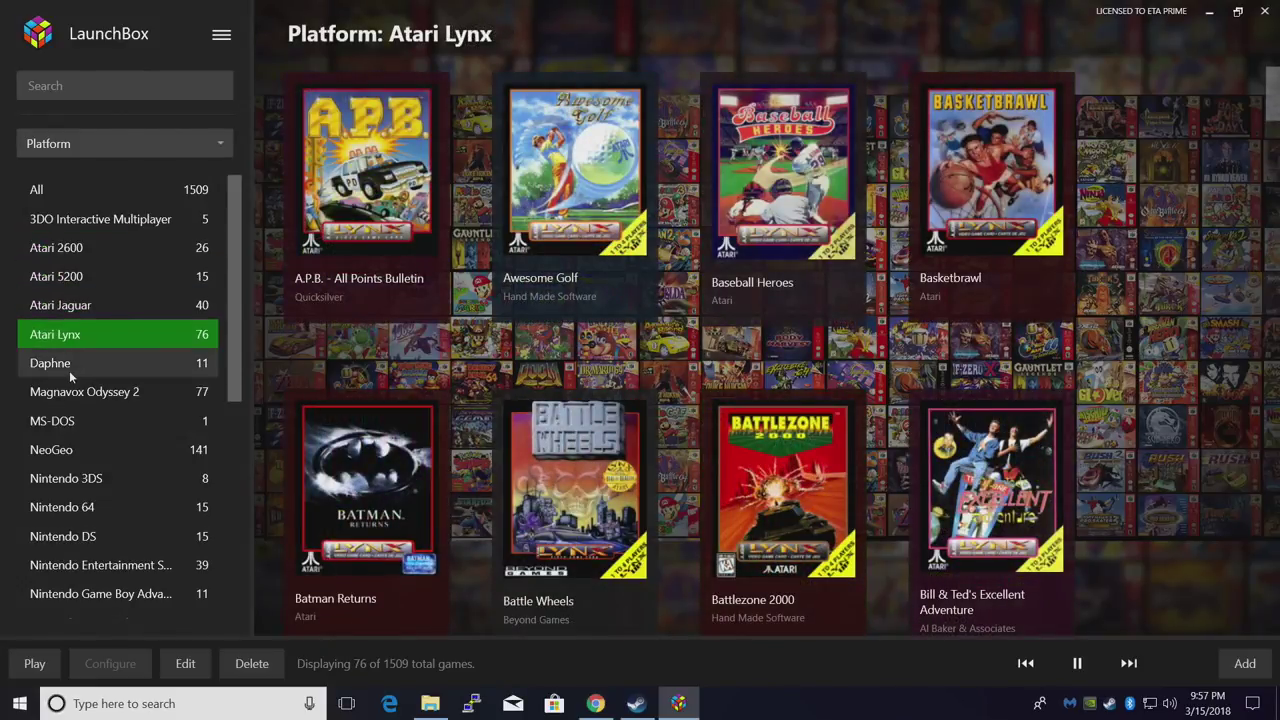
pyautogui.click(69, 366)
pyautogui.click(101, 397)
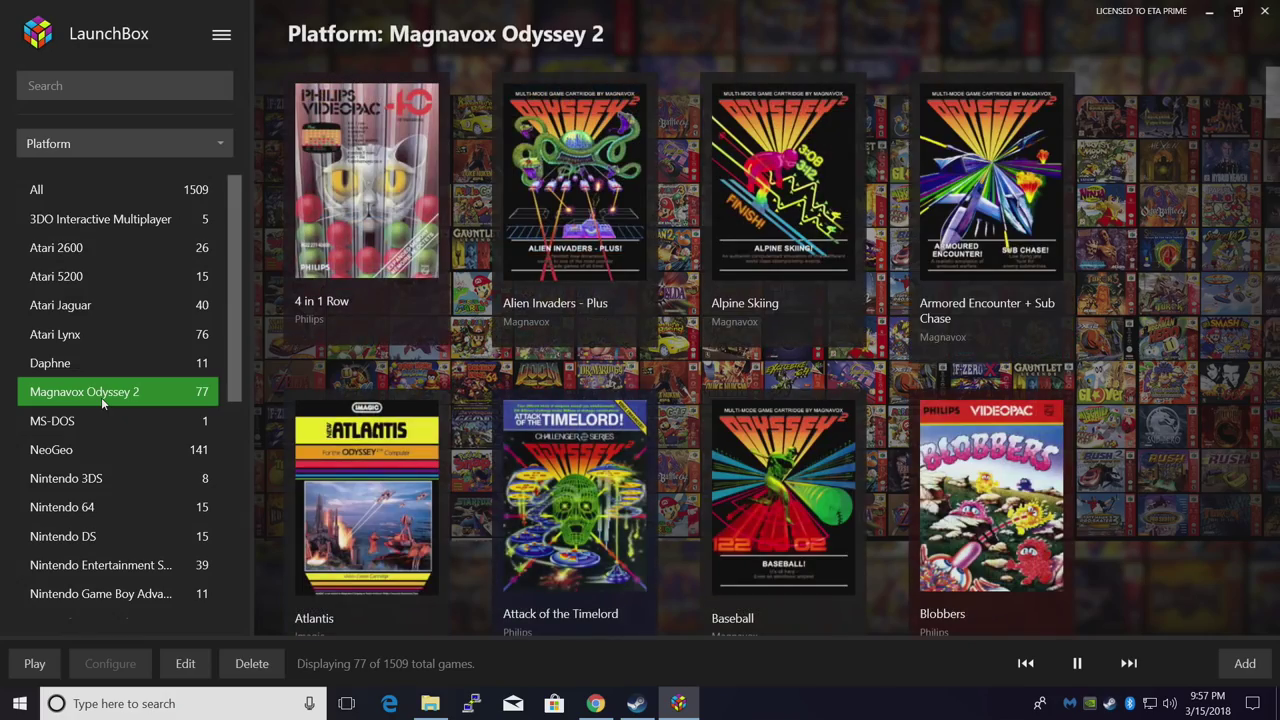
pyautogui.click(54, 254)
pyautogui.scroll(-4, 848, 266)
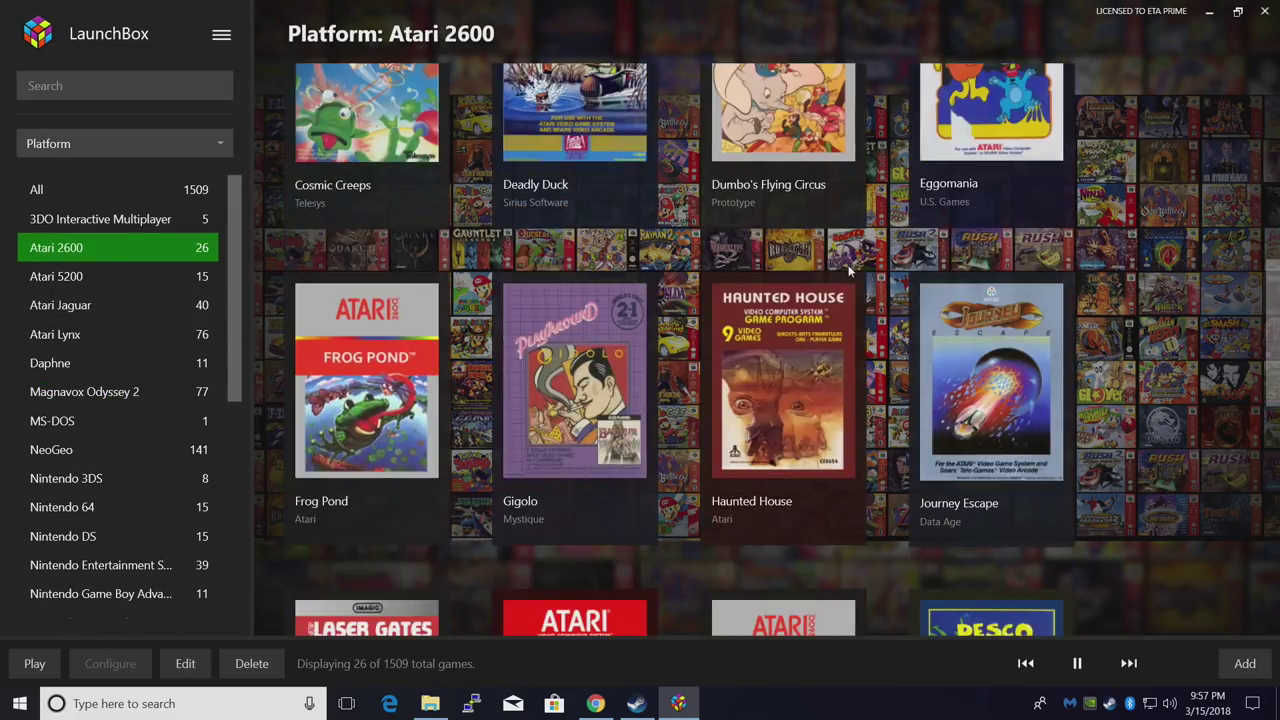
pyautogui.scroll(5, 849, 268)
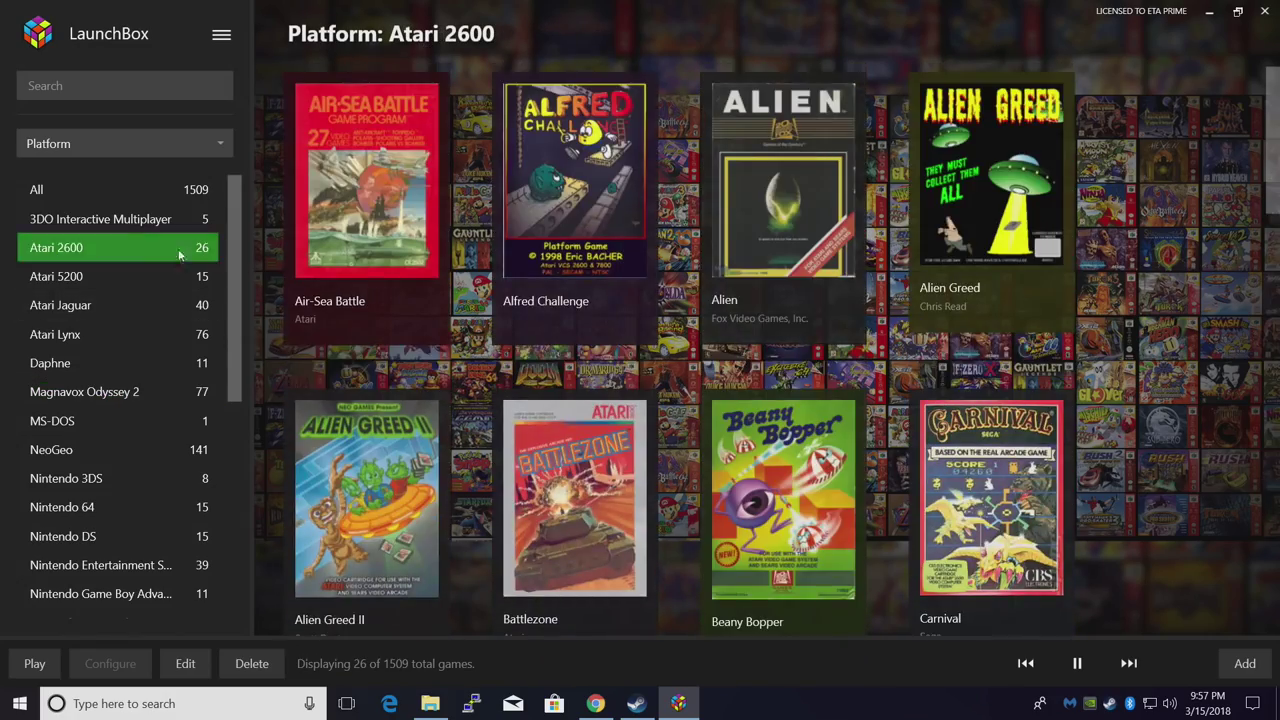
pyautogui.click(74, 222)
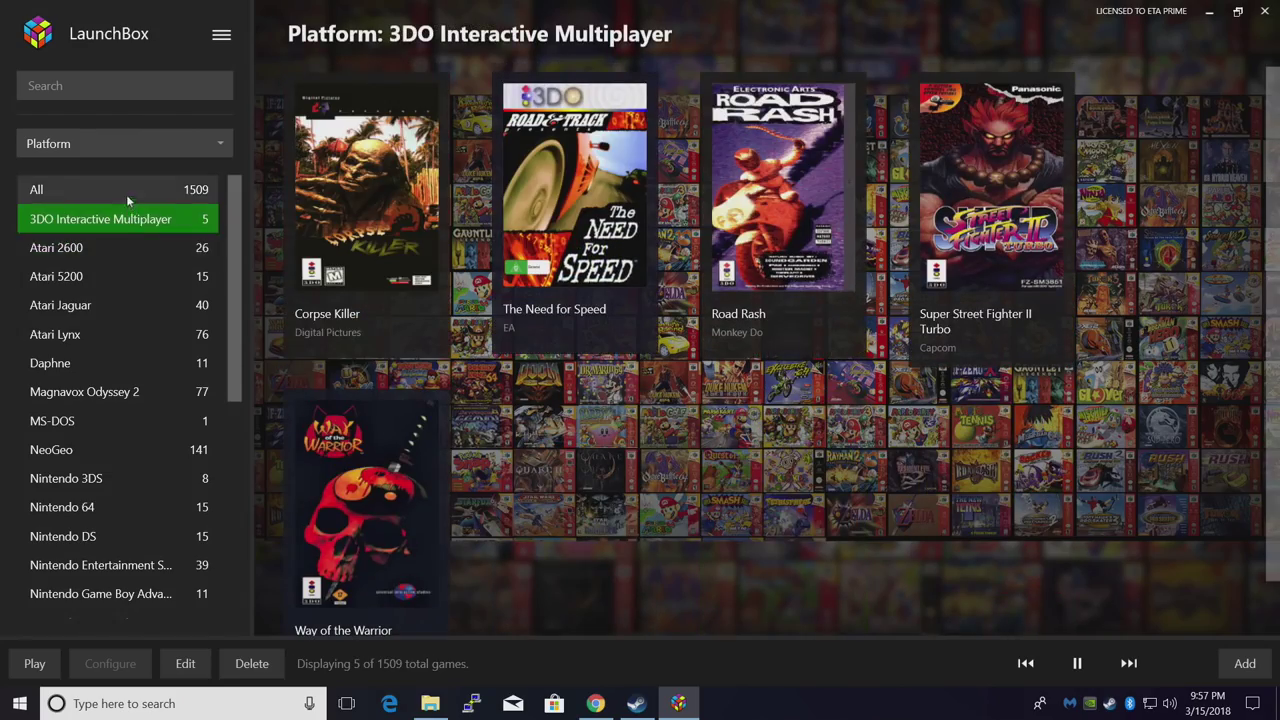
# Step: Return to All games and select the 2020 Super Baseball tile
pyautogui.click(126, 192)
pyautogui.scroll(-6, 623, 346)
pyautogui.scroll(5, 623, 346)
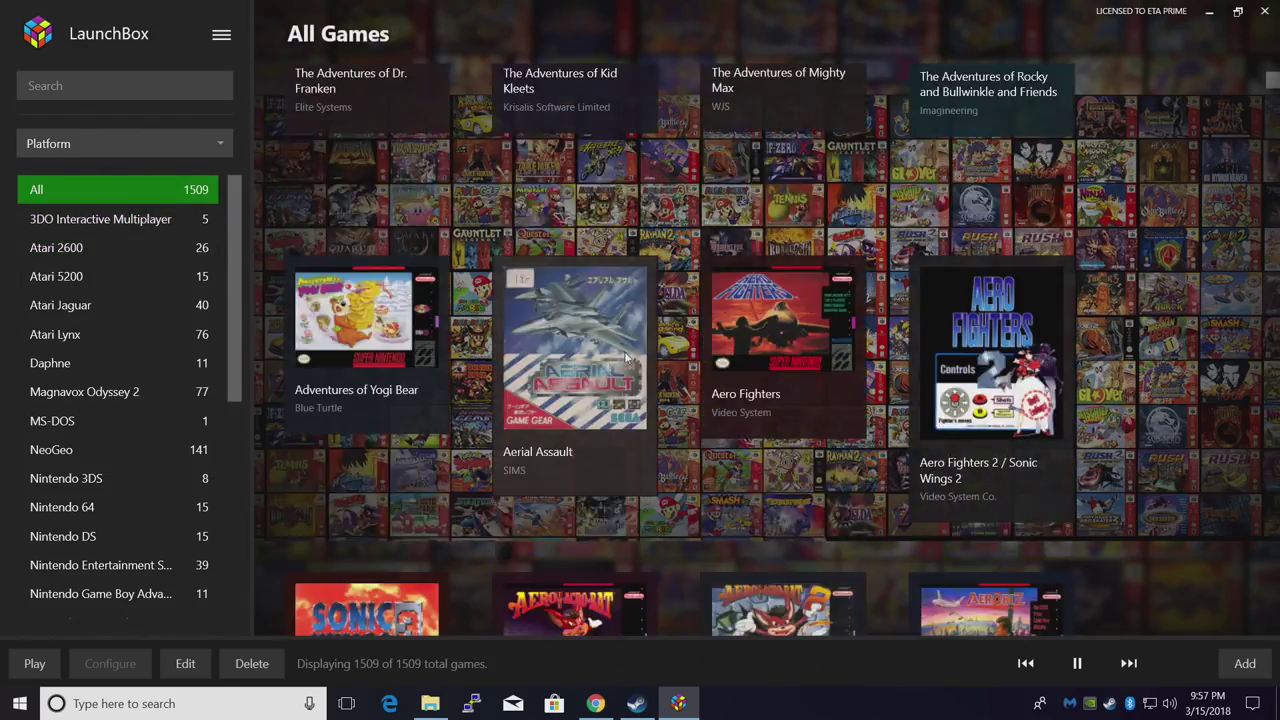
pyautogui.scroll(1, 626, 350)
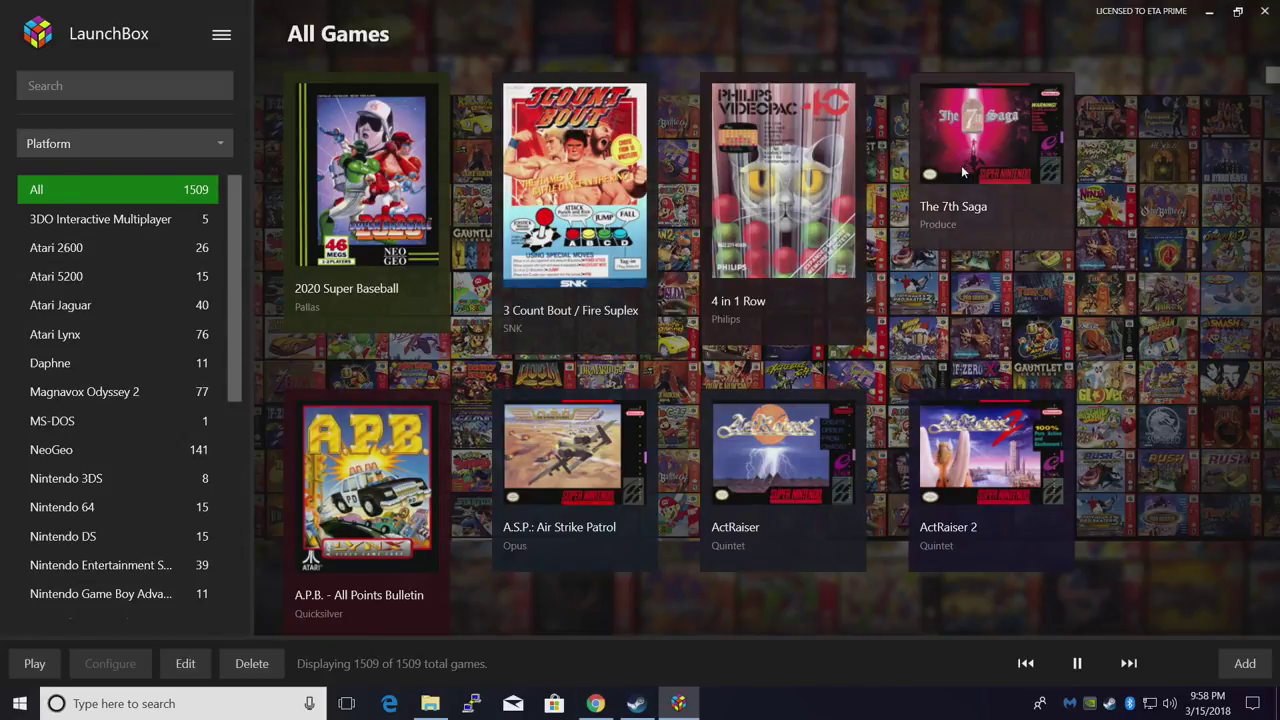
pyautogui.click(402, 198)
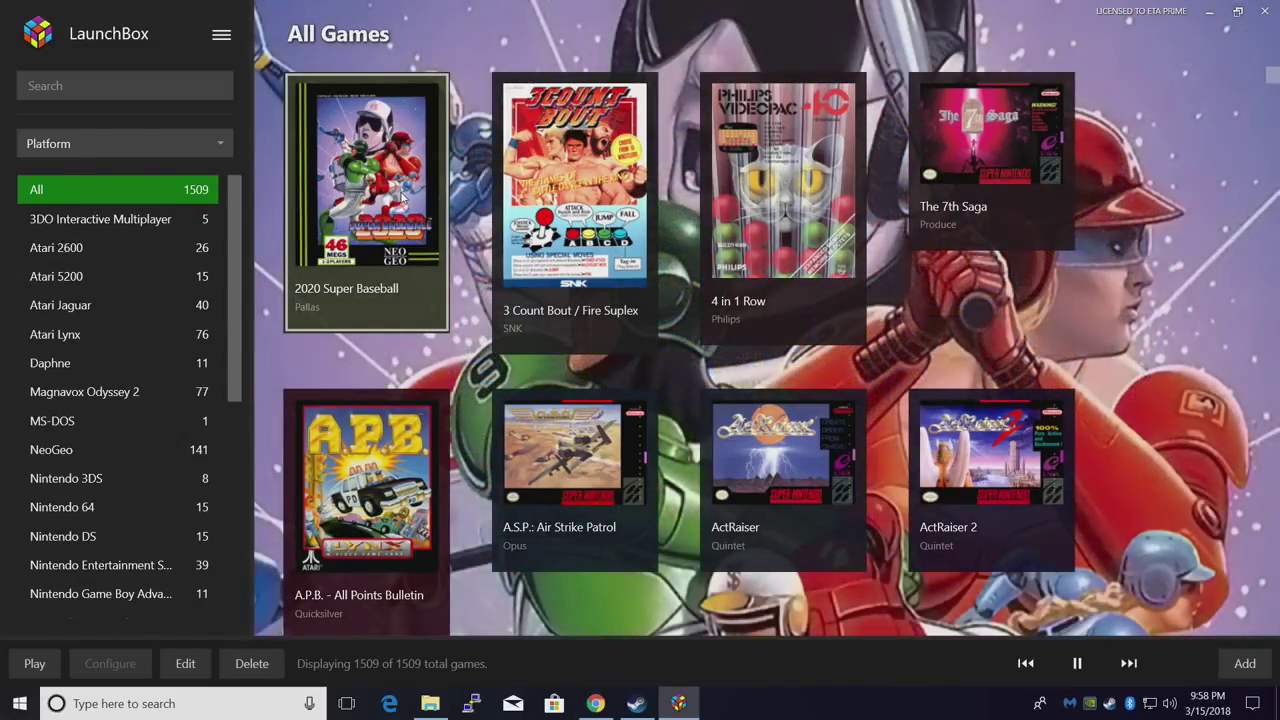
# Step: Open the Edit Game dialog for 2020 Super Baseball and move it upward
pyautogui.click(180, 666)
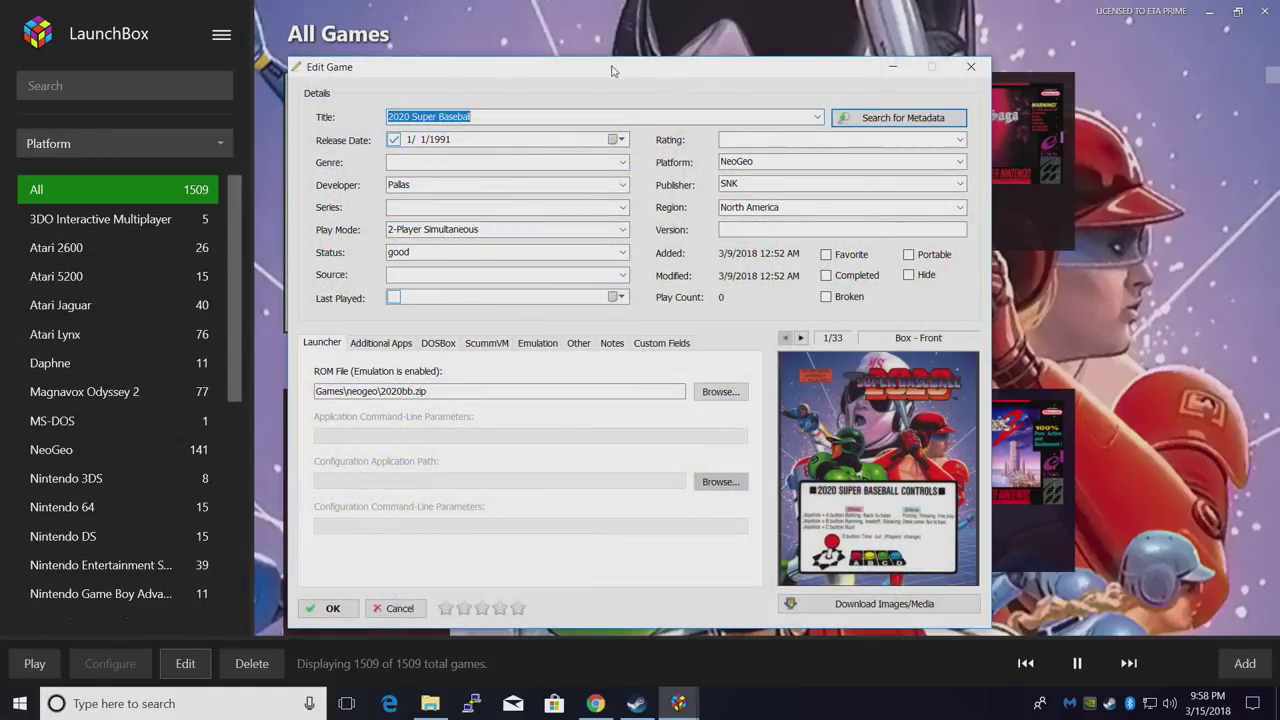
pyautogui.moveTo(613, 70); pyautogui.dragTo(610, 36)
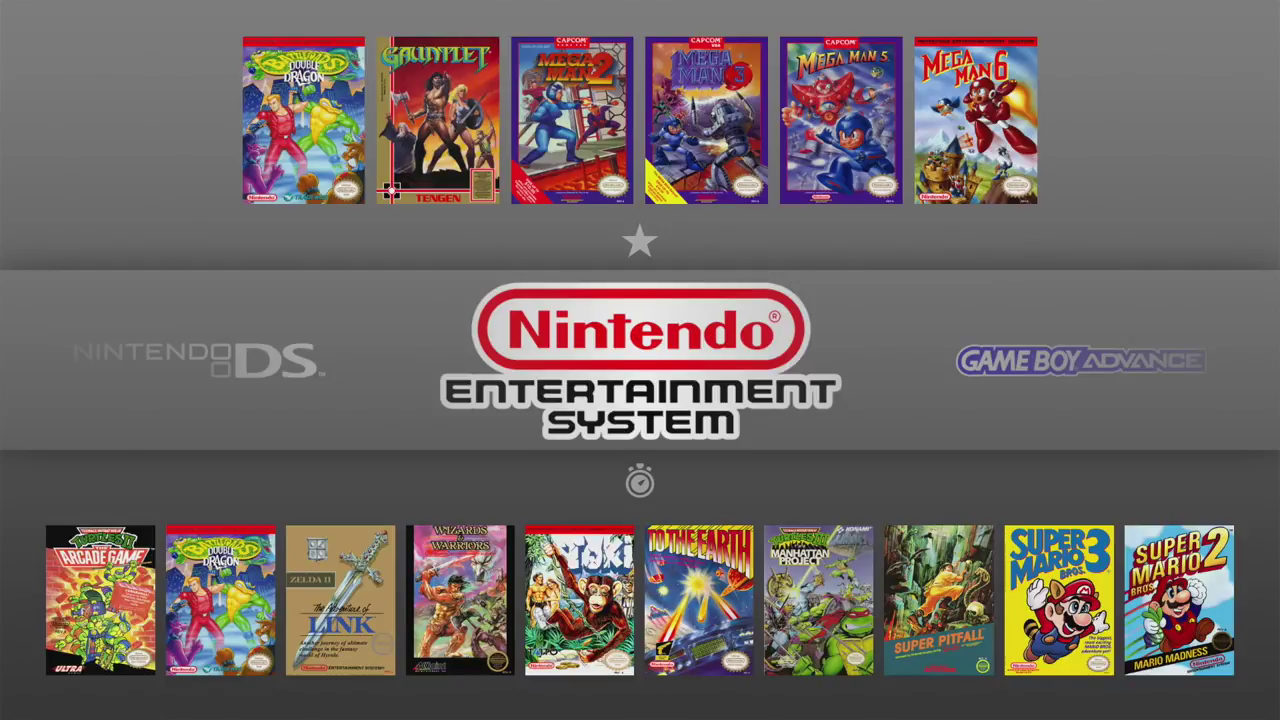
# Step: Open Super Nintendo and step through Aero the Acro-Bat 2, Aerobiz and Aerobiz Supersonic
pyautogui.press('Right')
pyautogui.press('Right')
pyautogui.press('Right')
pyautogui.press('Right')
pyautogui.press('Right')
pyautogui.press('Right')
pyautogui.press('Right')
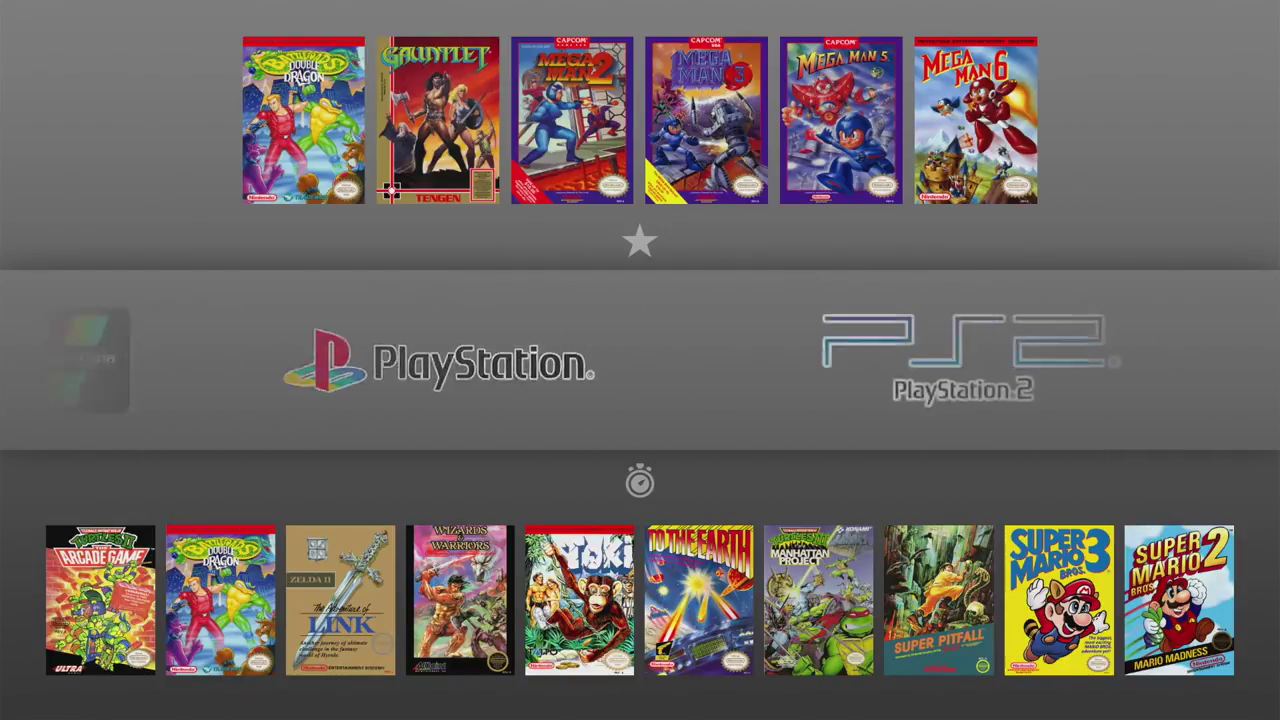
pyautogui.press('Left')
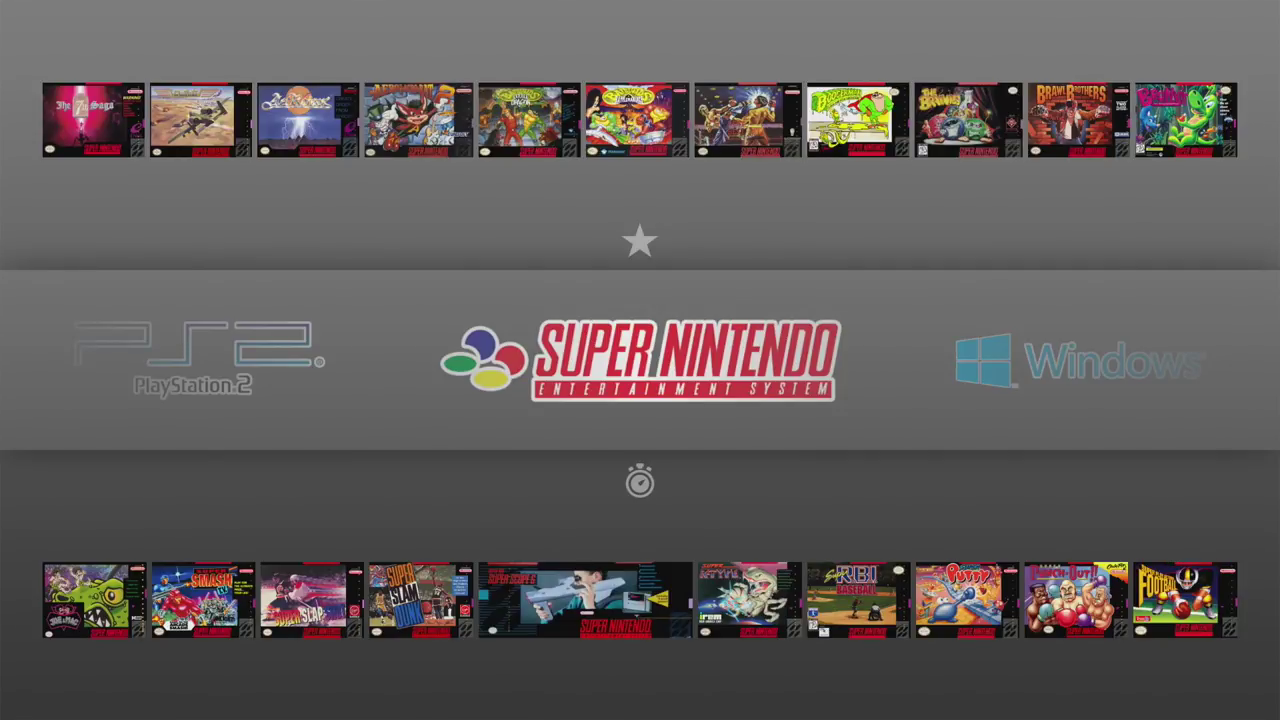
pyautogui.press('Return')
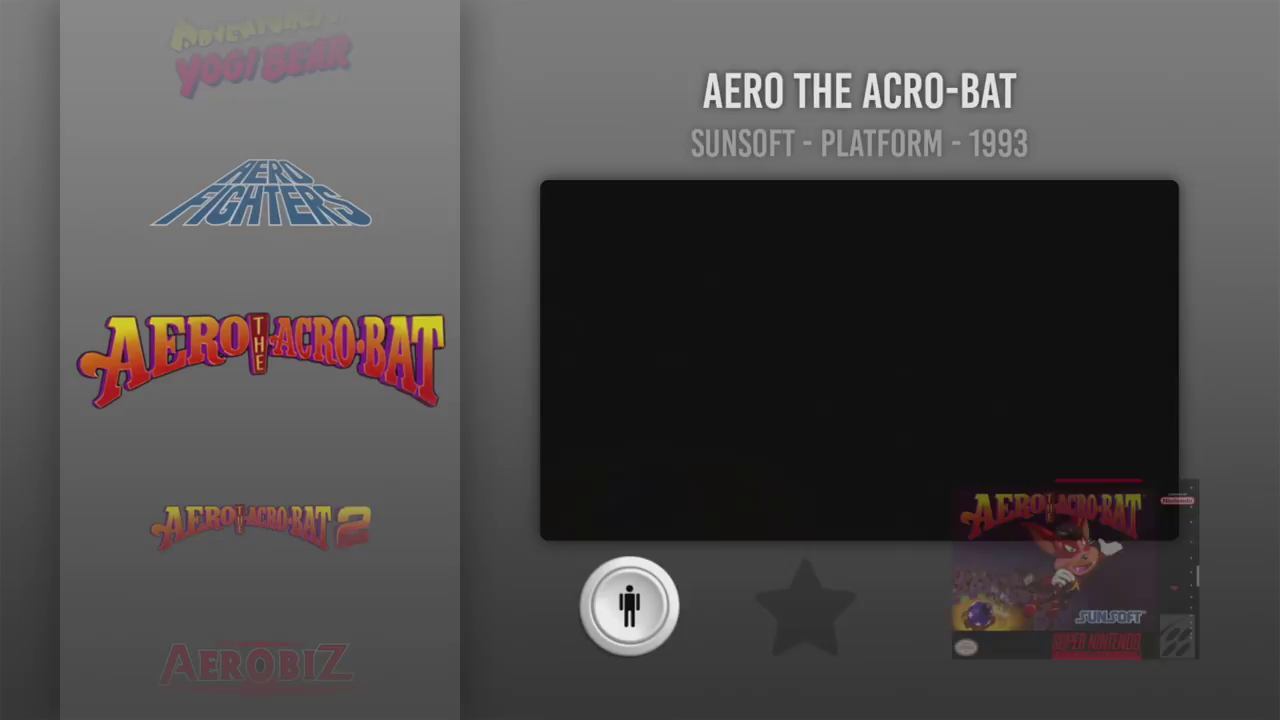
pyautogui.press('Down')
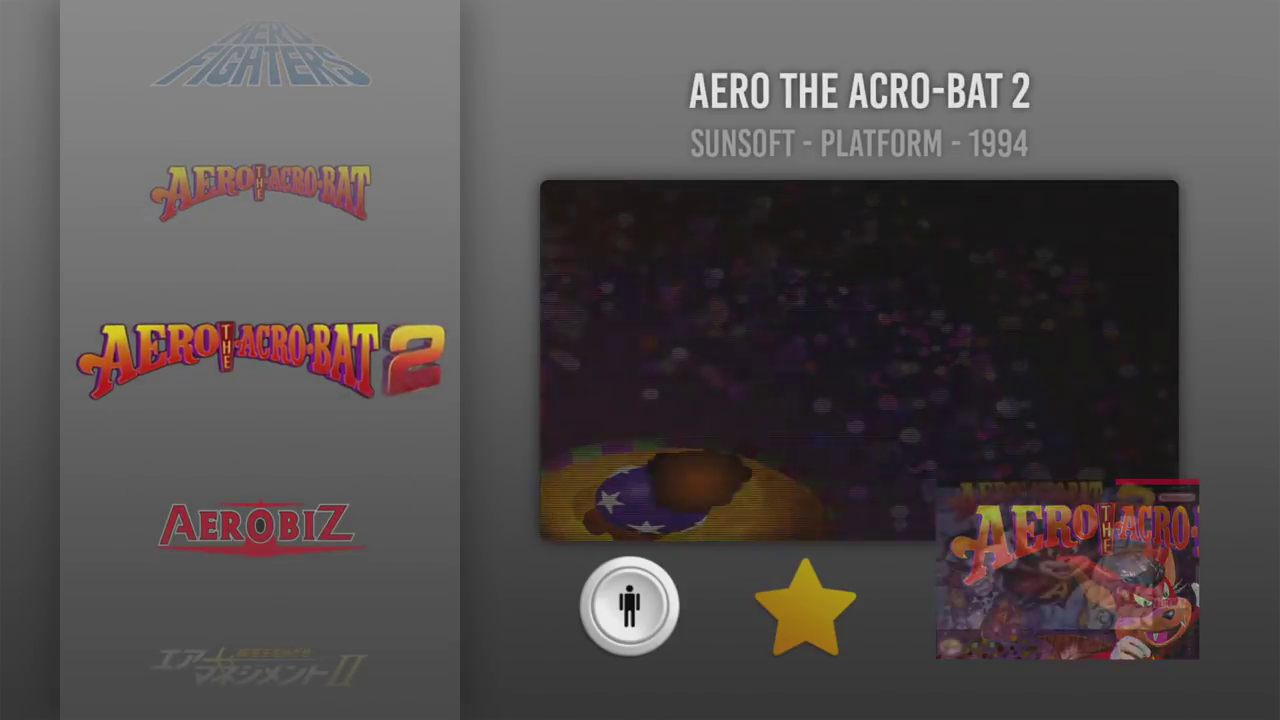
pyautogui.press('Down')
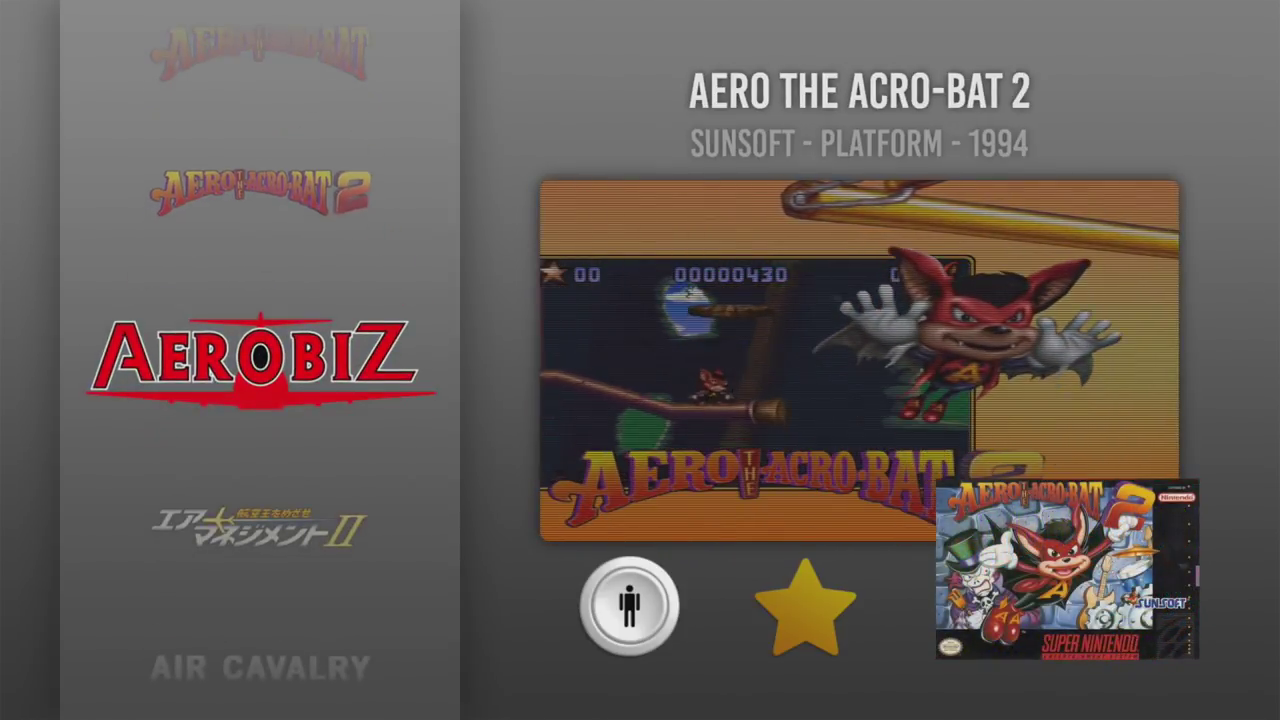
pyautogui.press('Down')
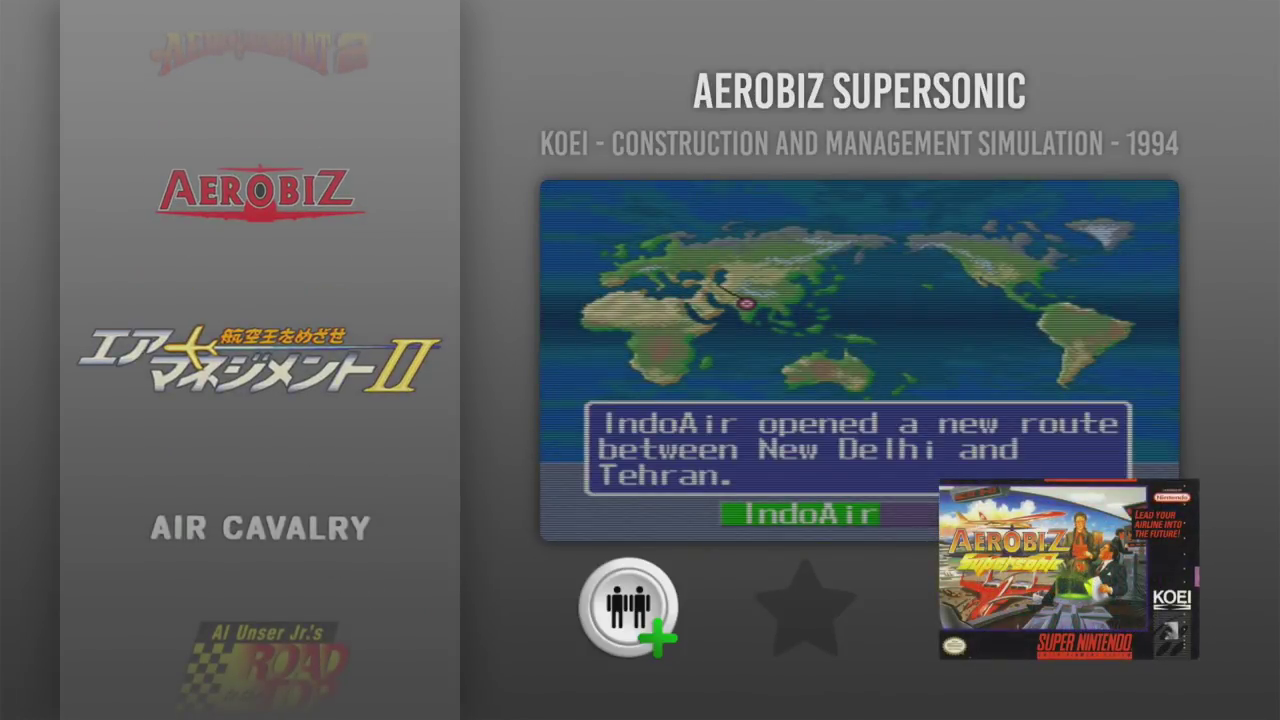
pyautogui.press('Down')
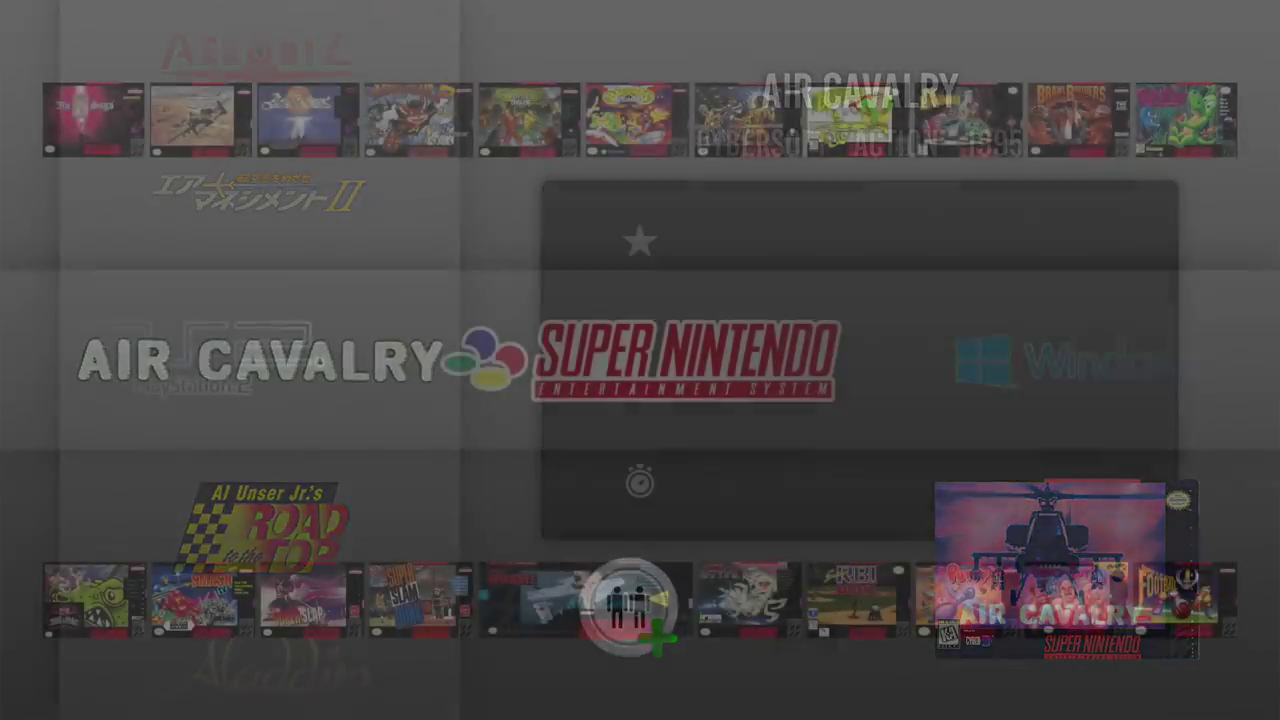
# Step: Open the PlayStation 2 list, step to God of War, then go back
pyautogui.press('Left')
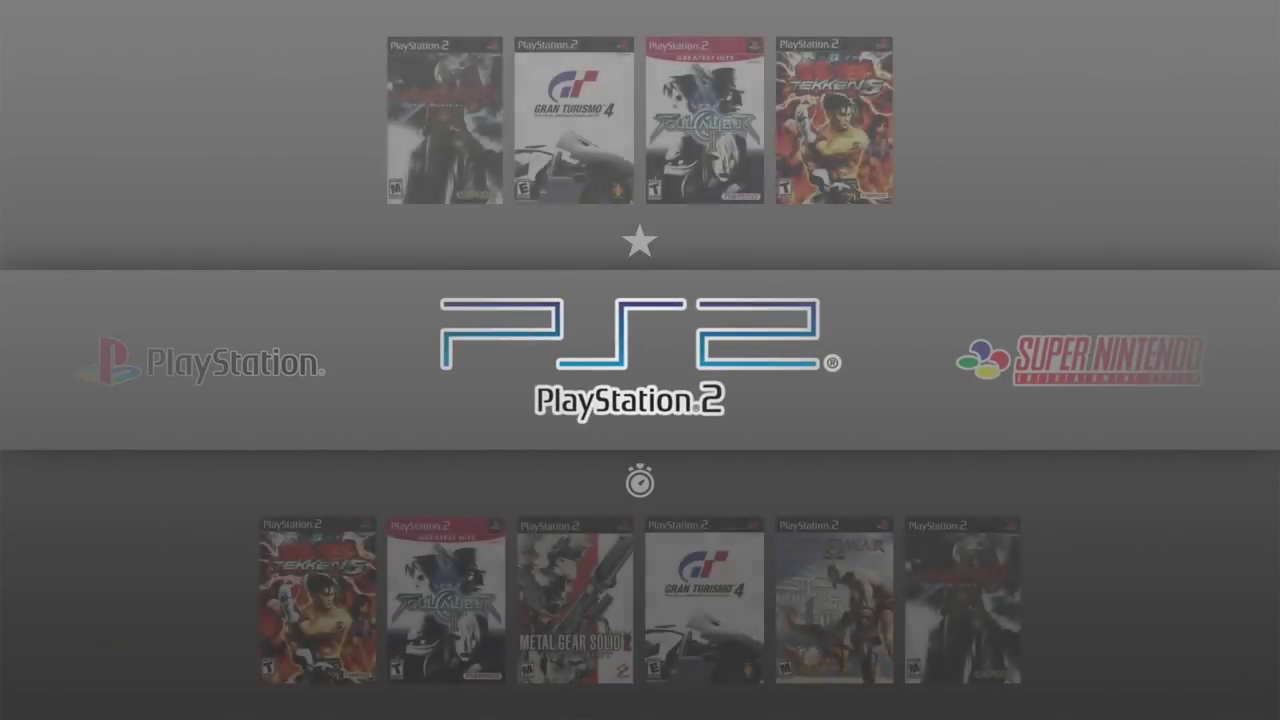
pyautogui.press('Return')
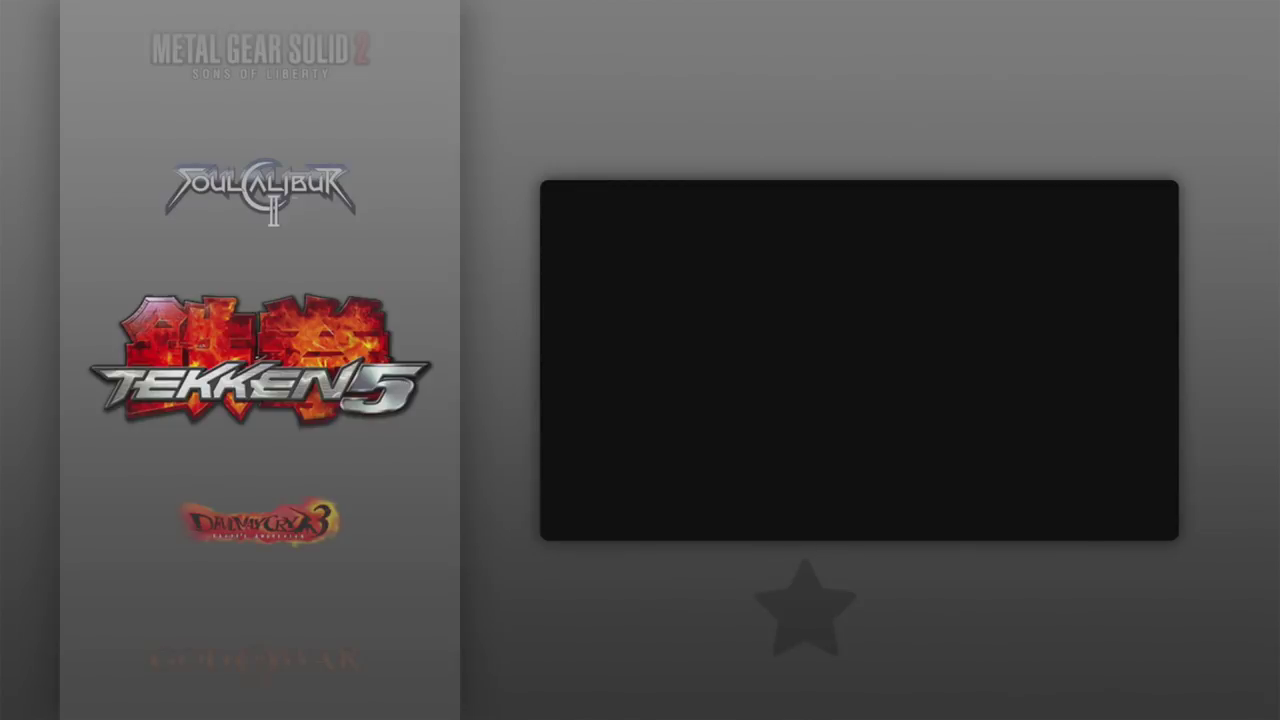
pyautogui.press('Down')
pyautogui.press('Down')
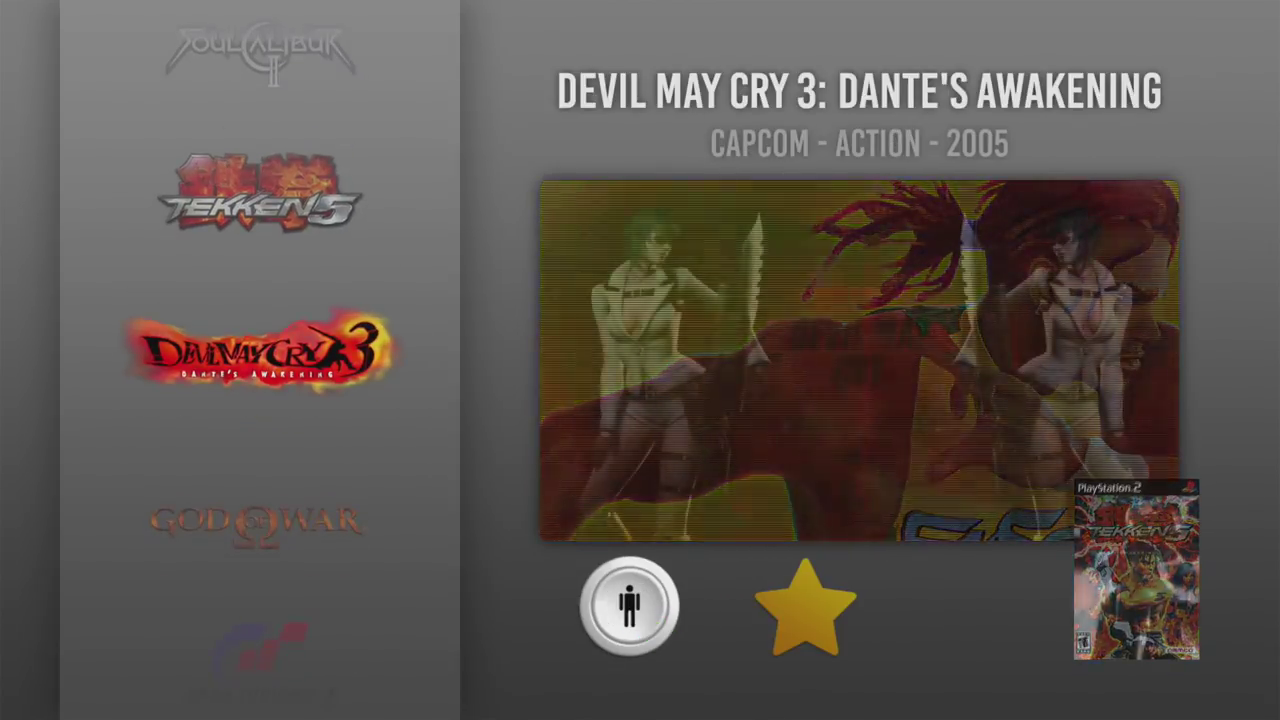
pyautogui.press('Escape')
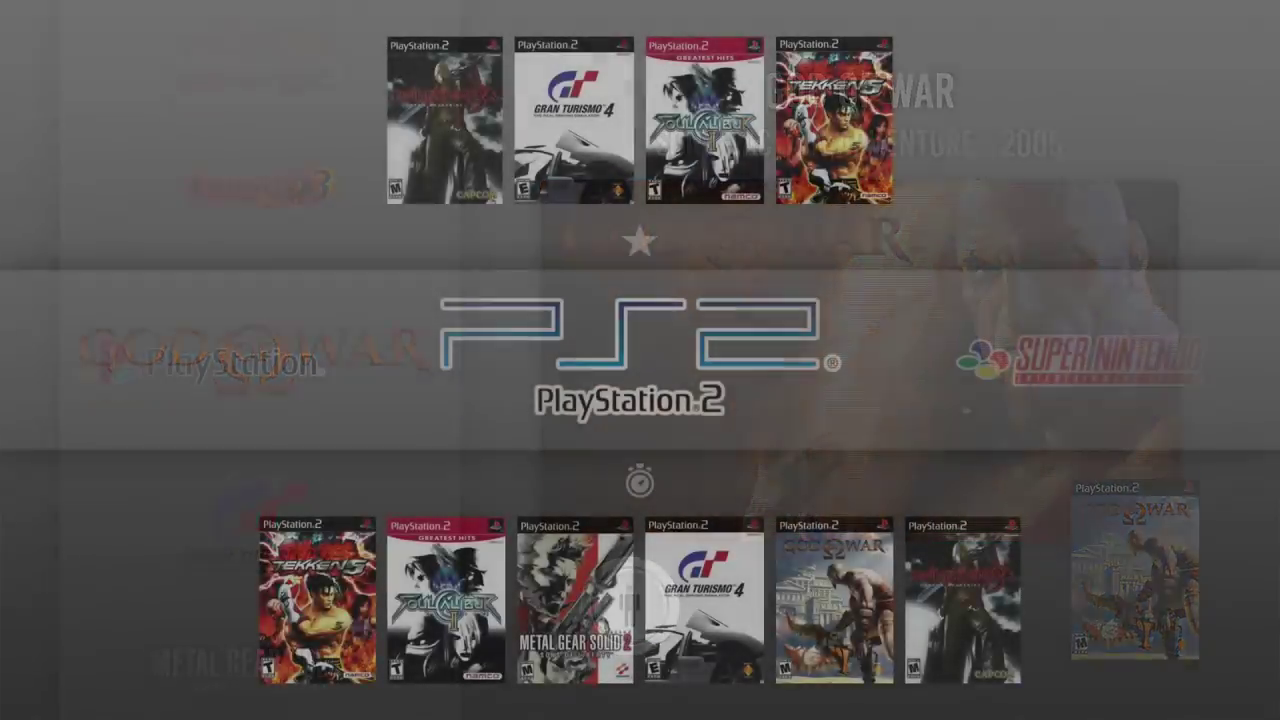
# Step: Open the Neo Geo list and step down to Battle Flip Shot and Blazing Star
pyautogui.press('Right')
pyautogui.press('Right')
pyautogui.press('Right')
pyautogui.press('Right')
pyautogui.press('Right')
pyautogui.press('Right')
pyautogui.press('Right')
pyautogui.press('Right')
pyautogui.press('Right')
pyautogui.press('Right')
pyautogui.press('Right')
pyautogui.press('Right')
pyautogui.press('Right')
pyautogui.press('Right')
pyautogui.press('Right')
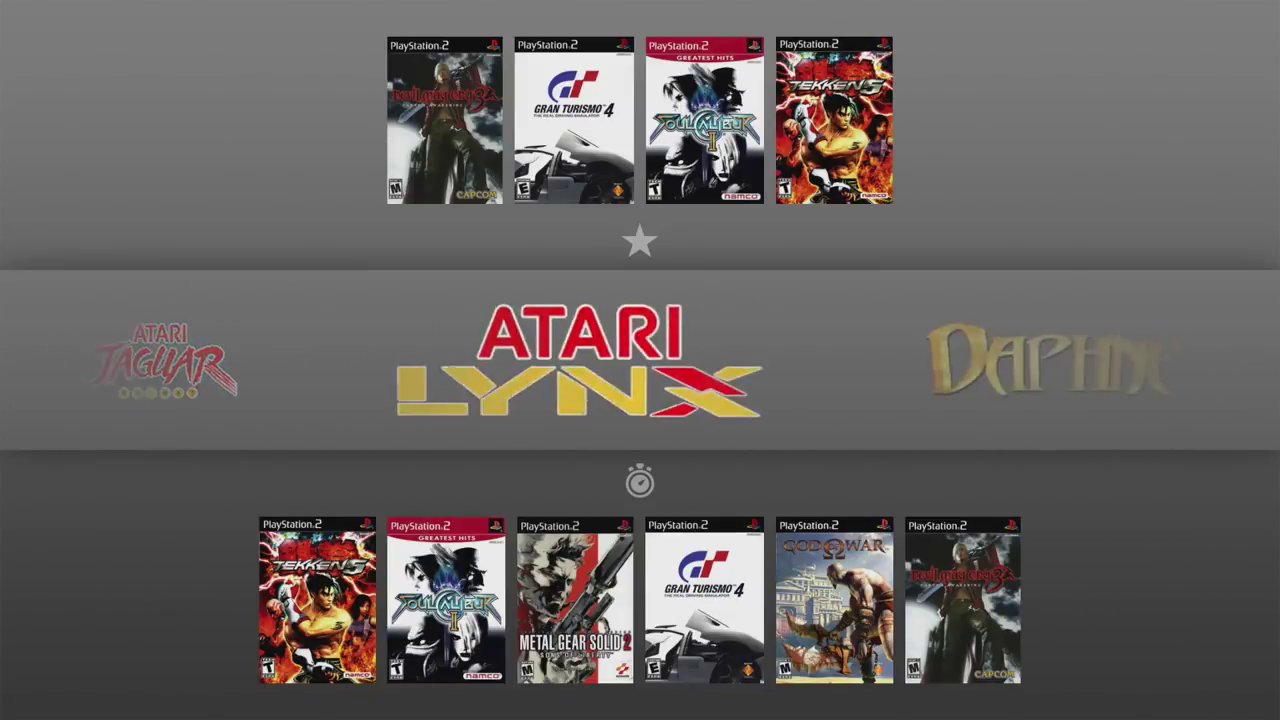
pyautogui.press('Left')
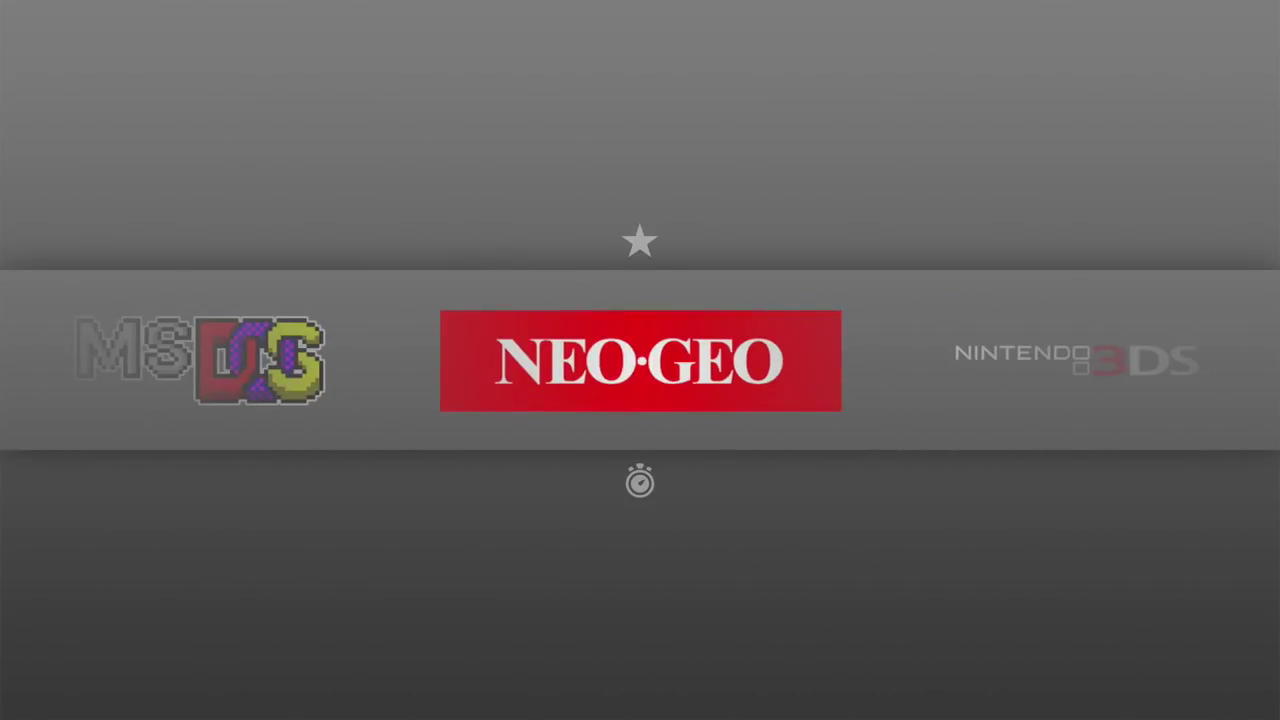
pyautogui.press('Return')
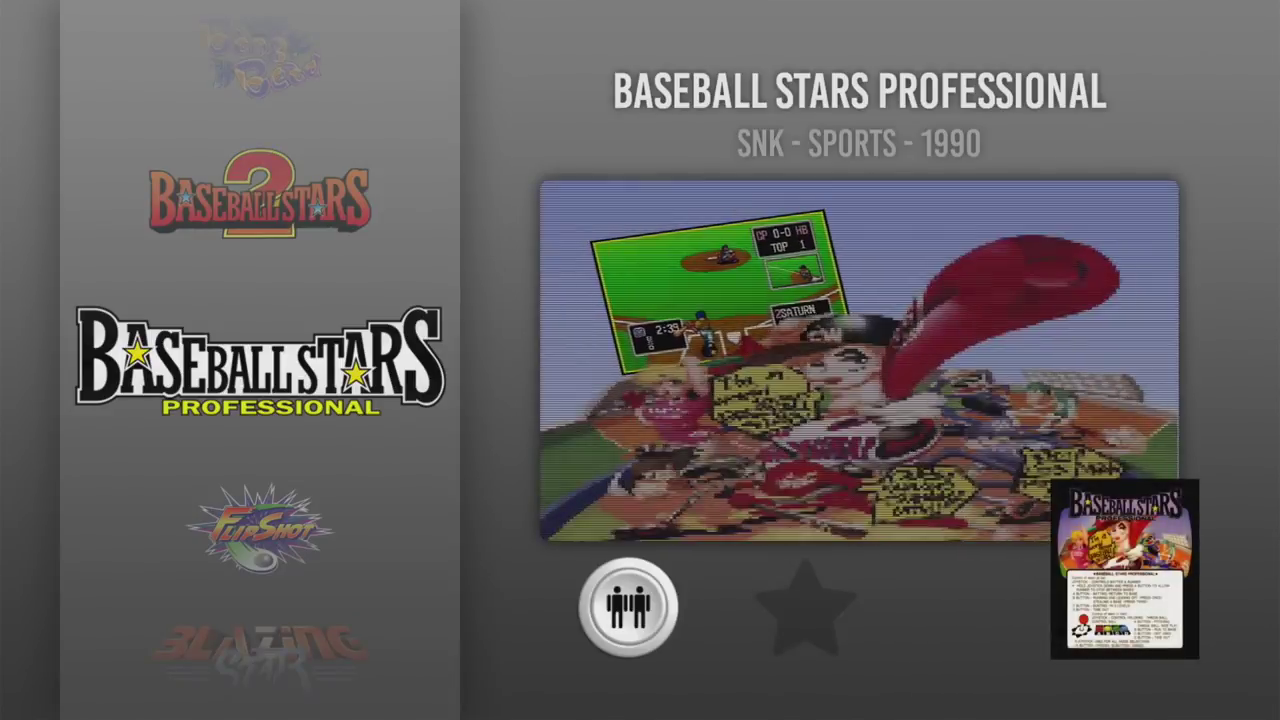
pyautogui.press('Down')
pyautogui.press('Down')
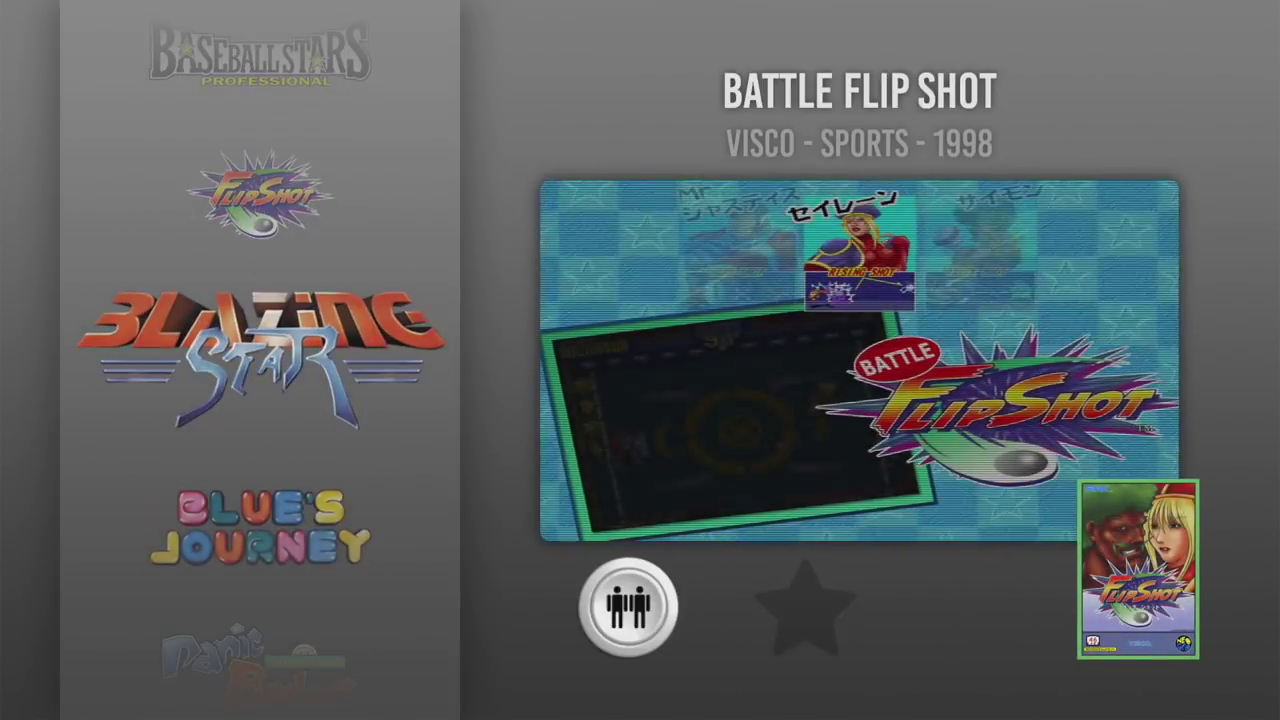
pyautogui.press('Down')
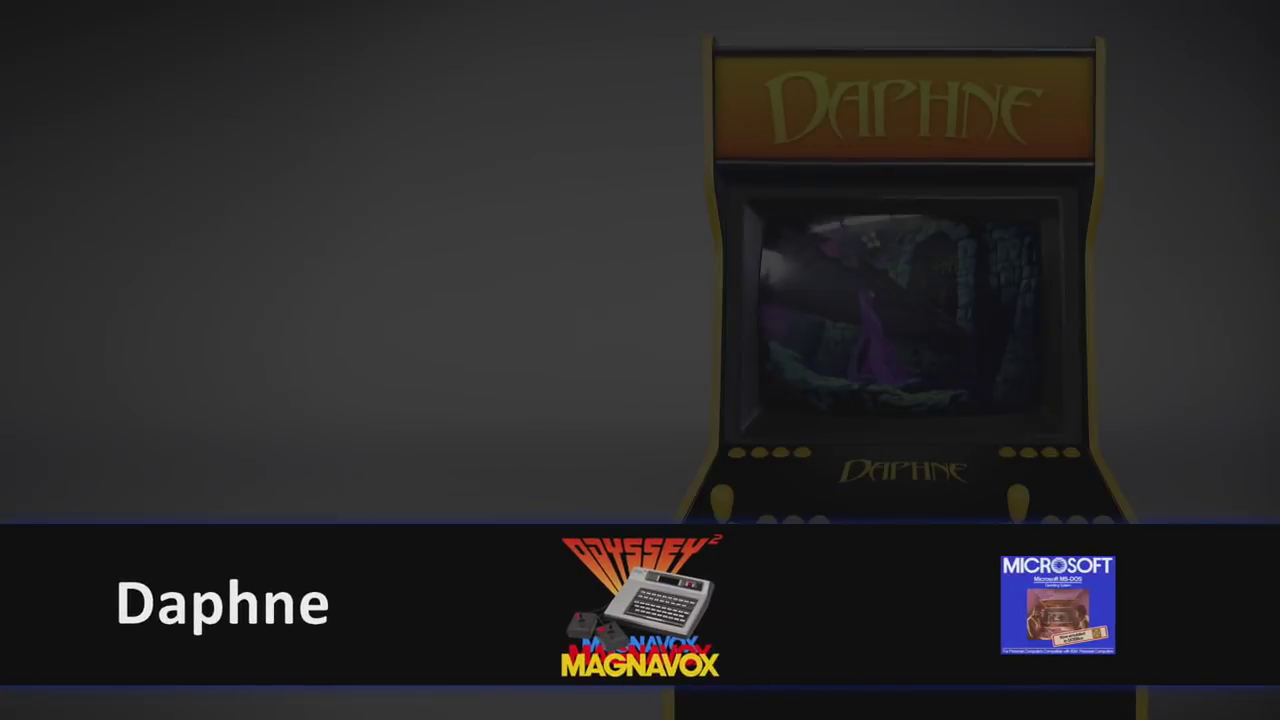
# Step: Move the Big Box platform carousel right to Neo Geo, then Sega Saturn
pyautogui.press('Right')
pyautogui.press('Right')
pyautogui.press('Right')
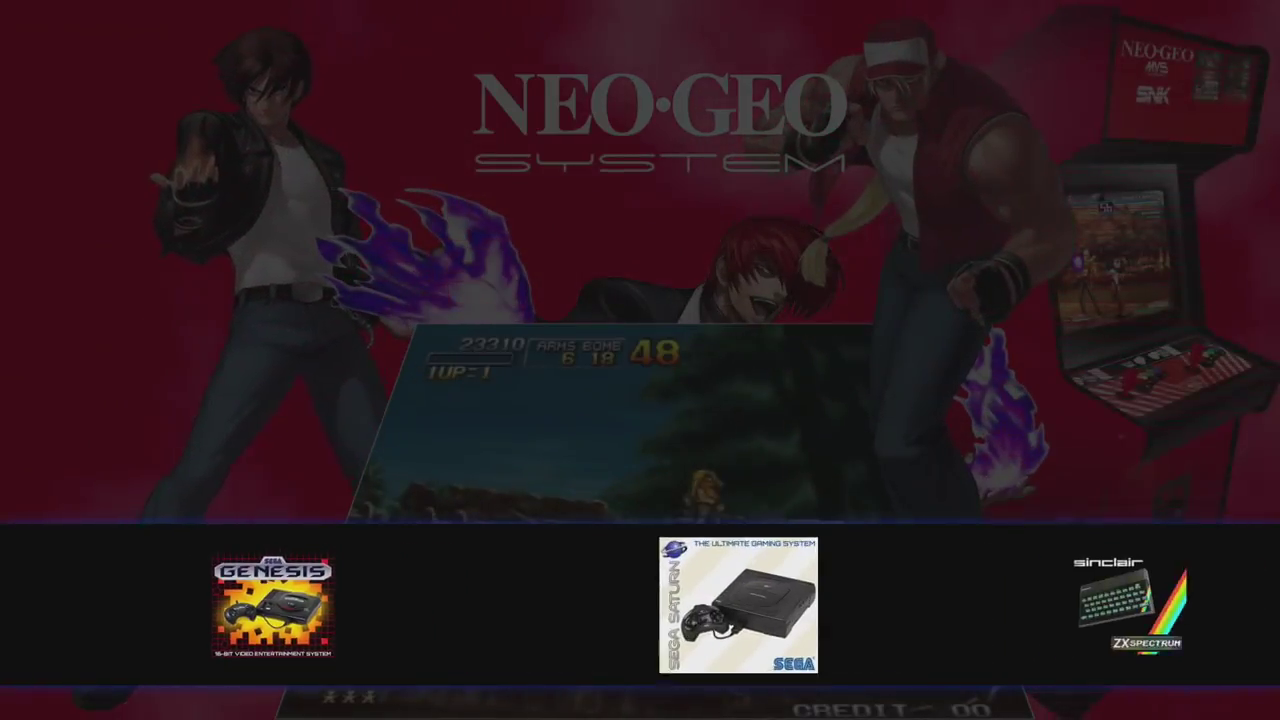
pyautogui.press('Right')
pyautogui.press('Right')
pyautogui.press('Right')
pyautogui.press('Right')
pyautogui.press('Right')
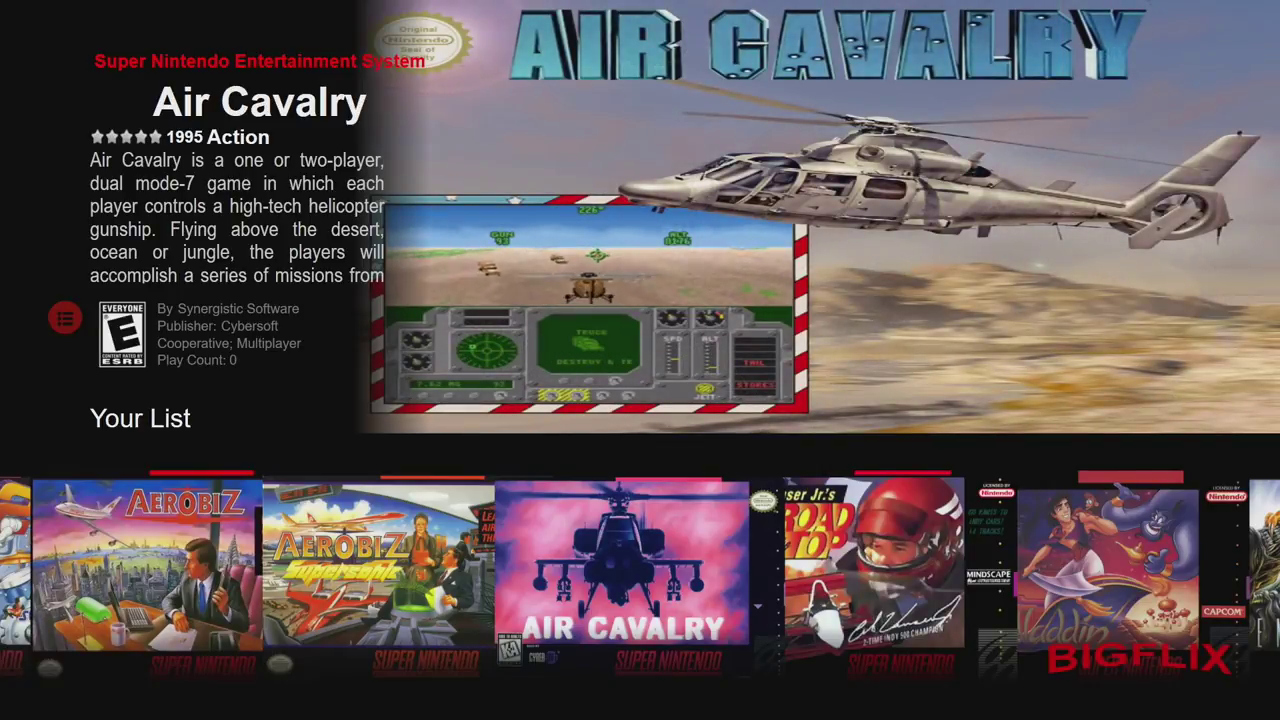
# Step: Browse SNES games from Al Unser Jr.'s Road to the Top to Andre Agassi Tennis
pyautogui.press('Right')
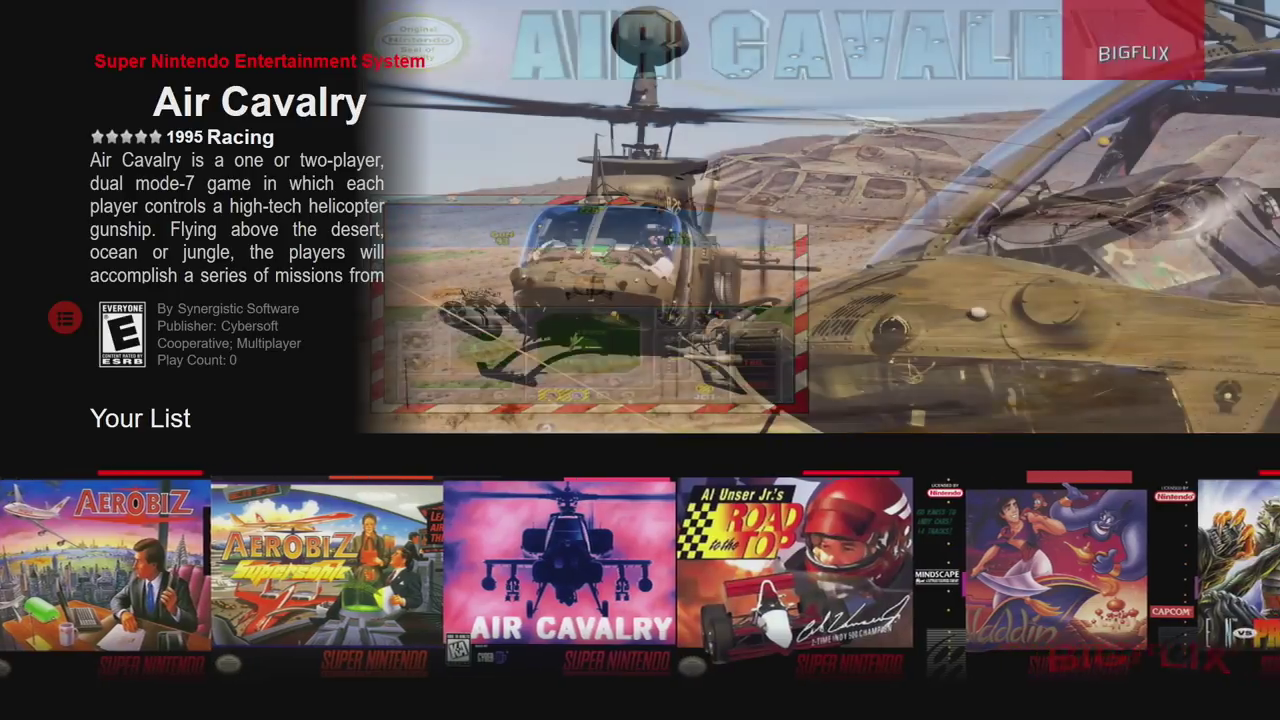
pyautogui.press('Right')
pyautogui.press('Right')
pyautogui.press('Right')
pyautogui.press('Right')
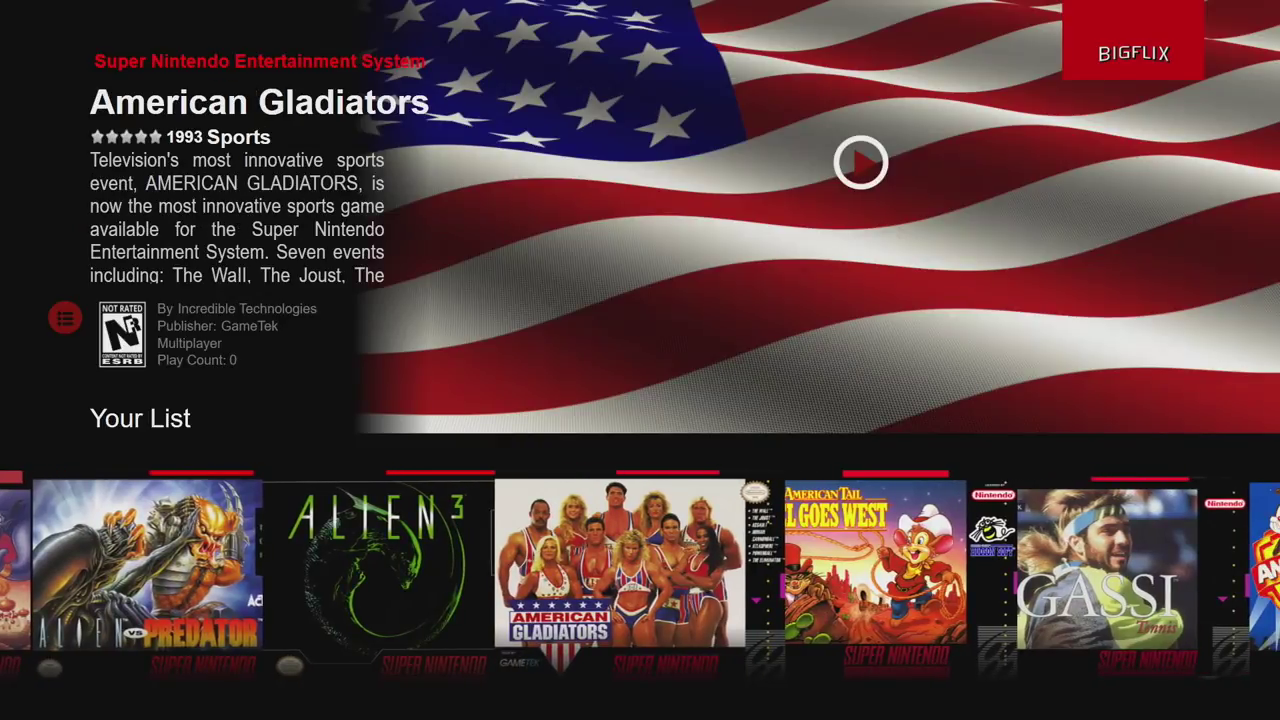
pyautogui.press('Right')
pyautogui.press('Right')
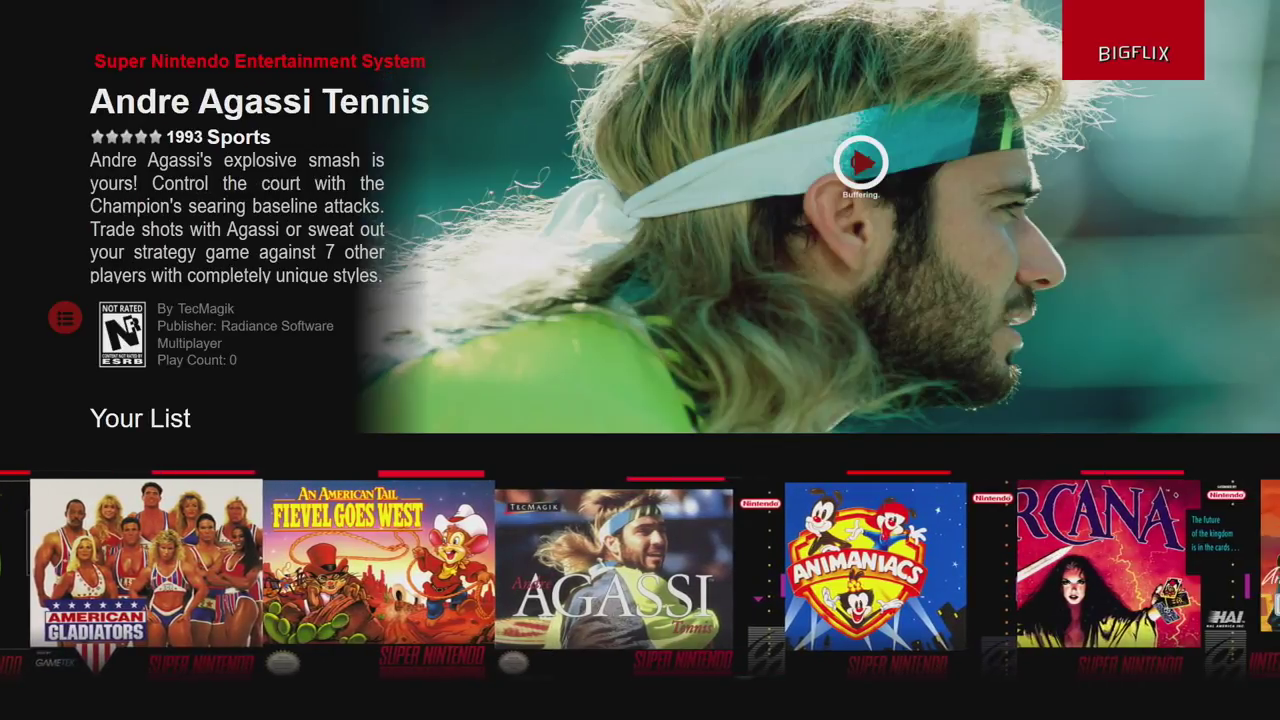
# Step: Go back, pick NeoGeo, and move to Baseball Stars 2, then Baseball Stars Professional
pyautogui.press('Right')
pyautogui.press('Right')
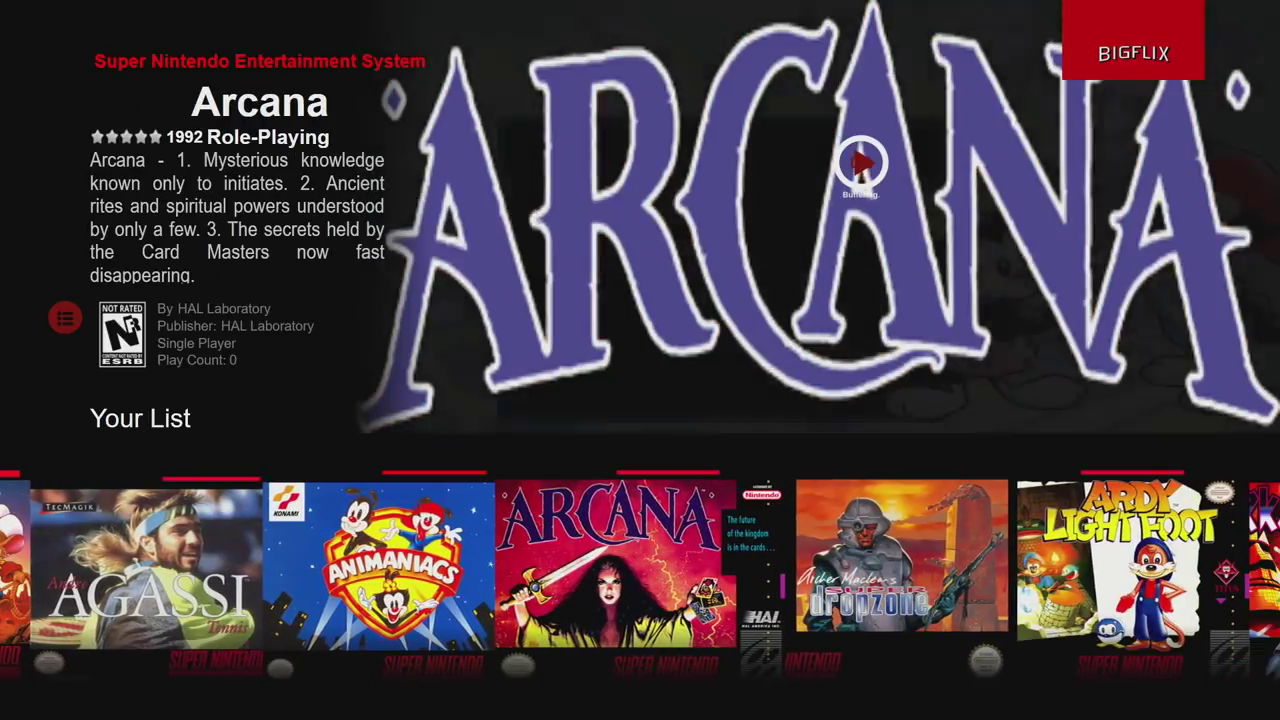
pyautogui.press('Escape')
pyautogui.press('Right')
pyautogui.press('Right')
pyautogui.press('Right')
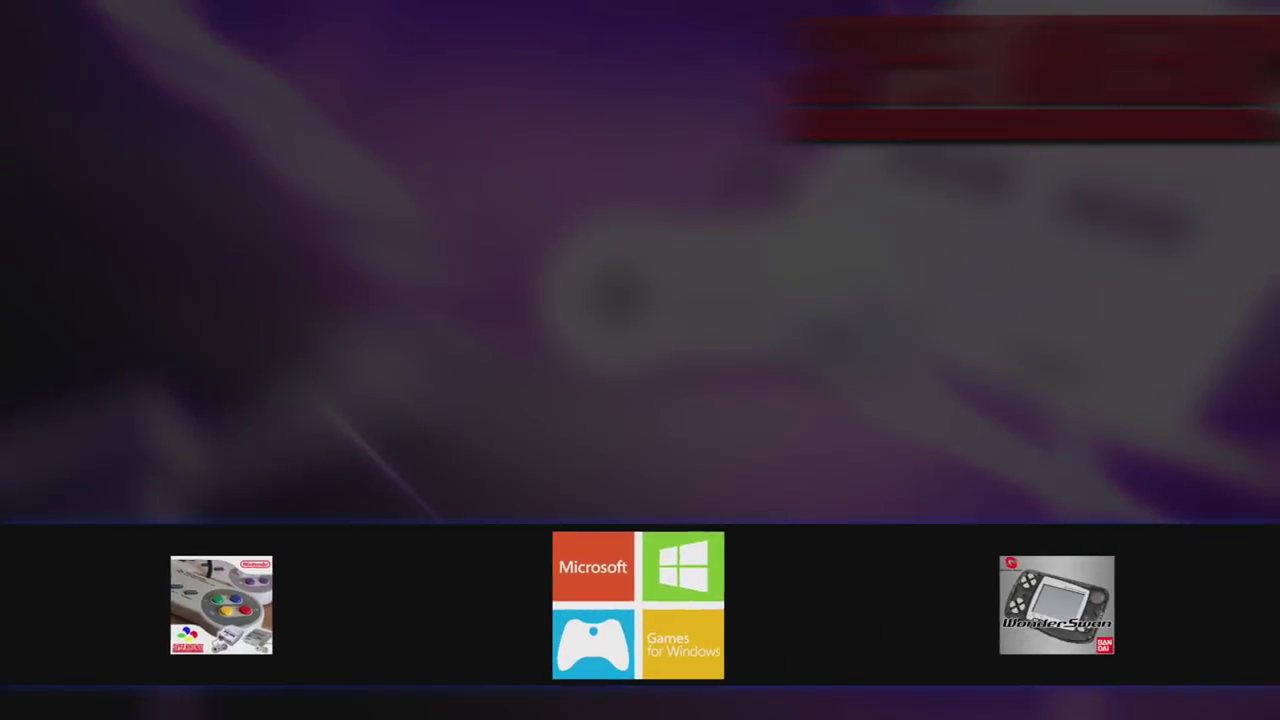
pyautogui.press('Right')
pyautogui.press('Right')
pyautogui.press('Right')
pyautogui.press('Right')
pyautogui.press('Right')
pyautogui.press('Right')
pyautogui.press('Right')
pyautogui.press('Right')
pyautogui.press('Right')
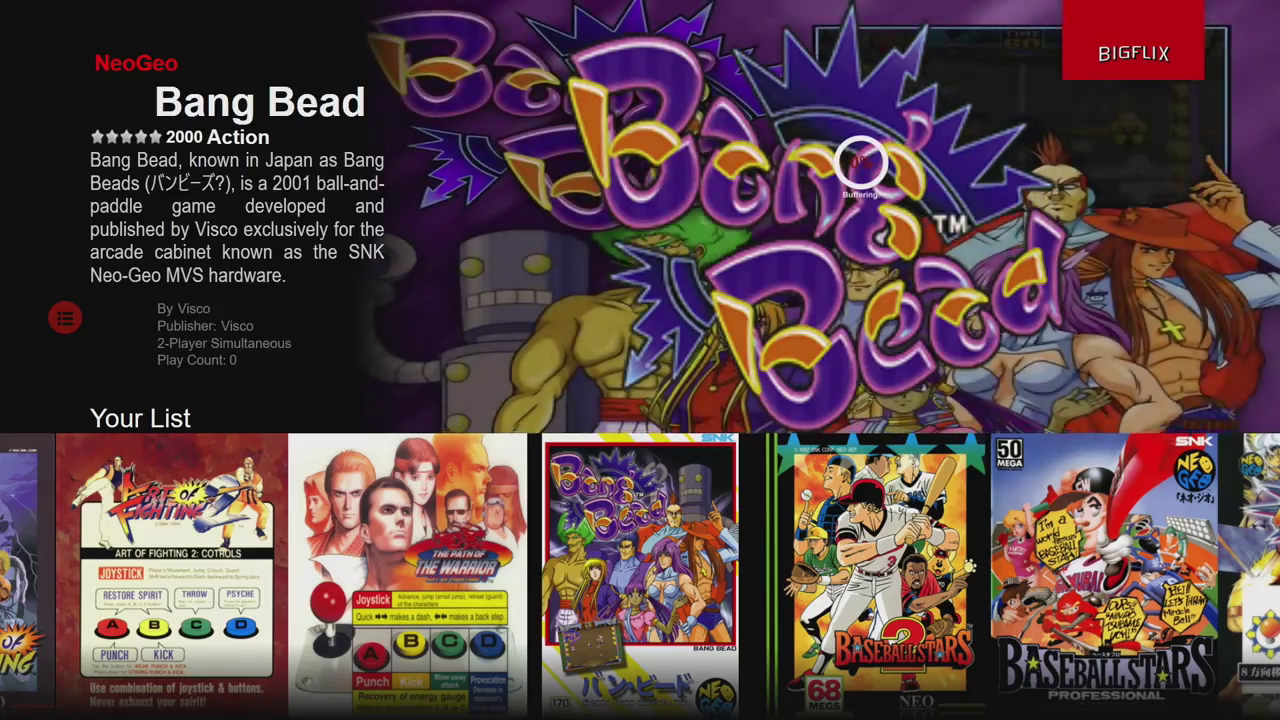
pyautogui.press('Right')
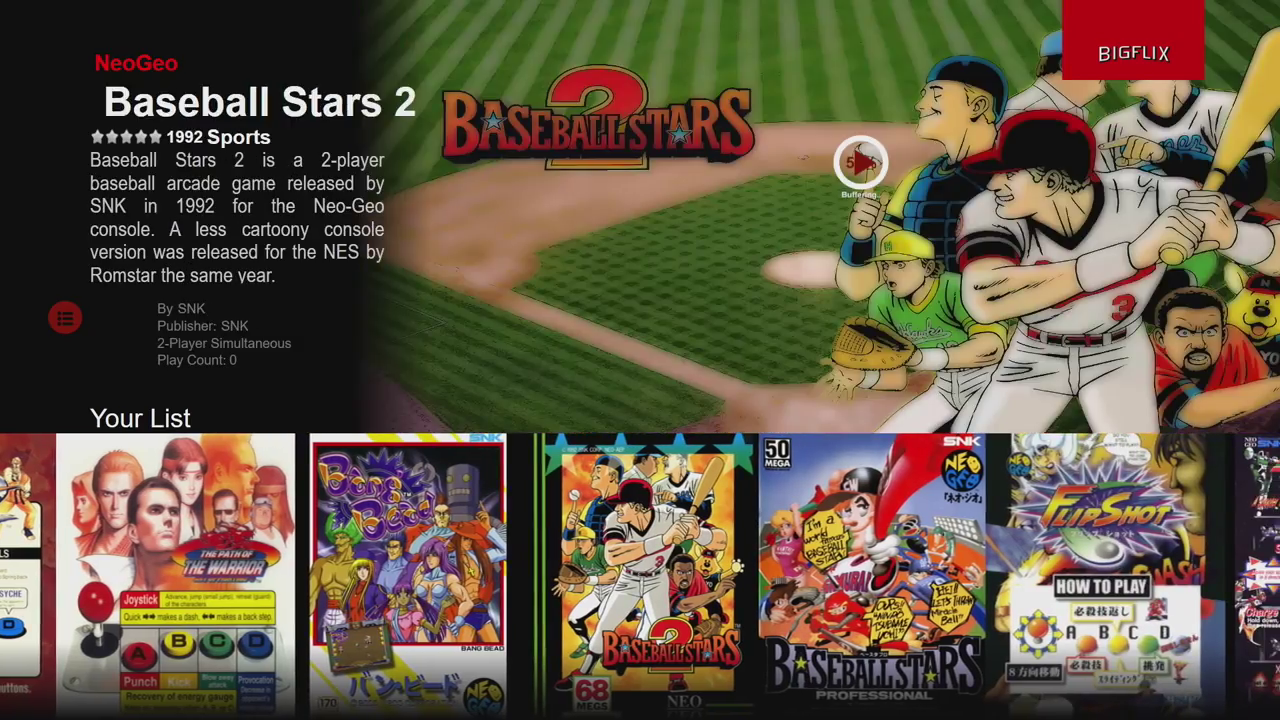
pyautogui.press('Right')
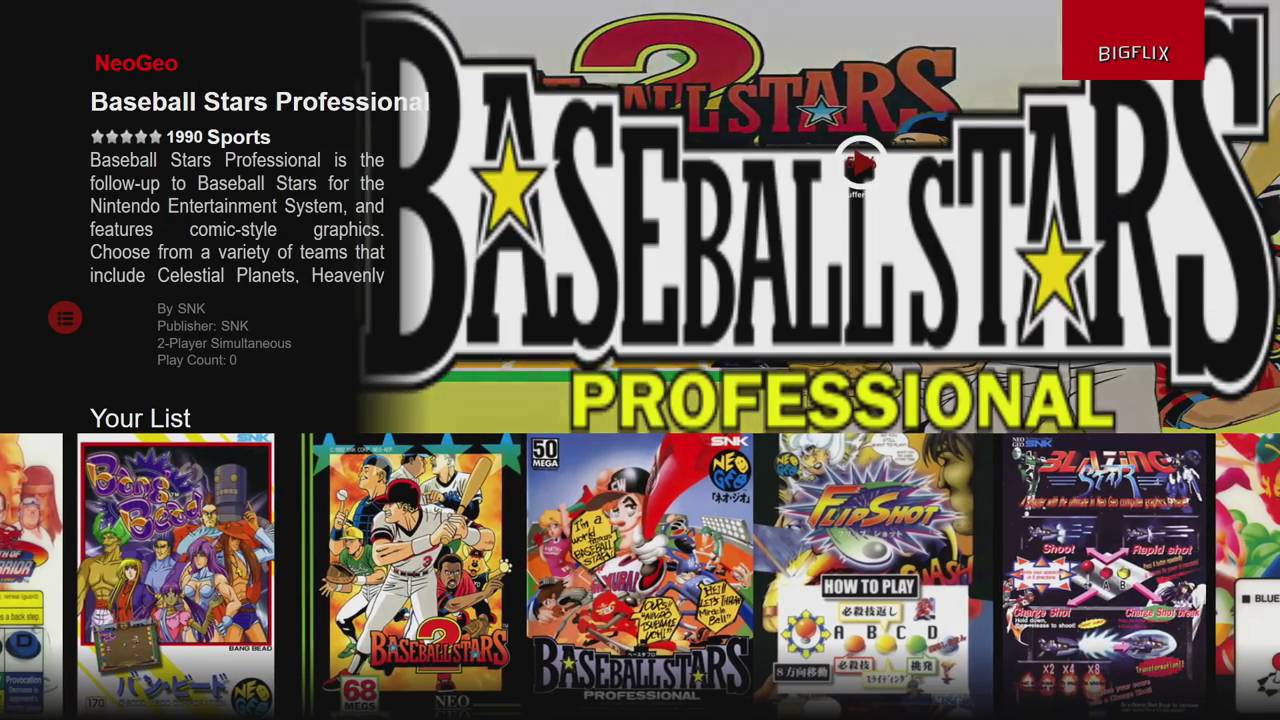